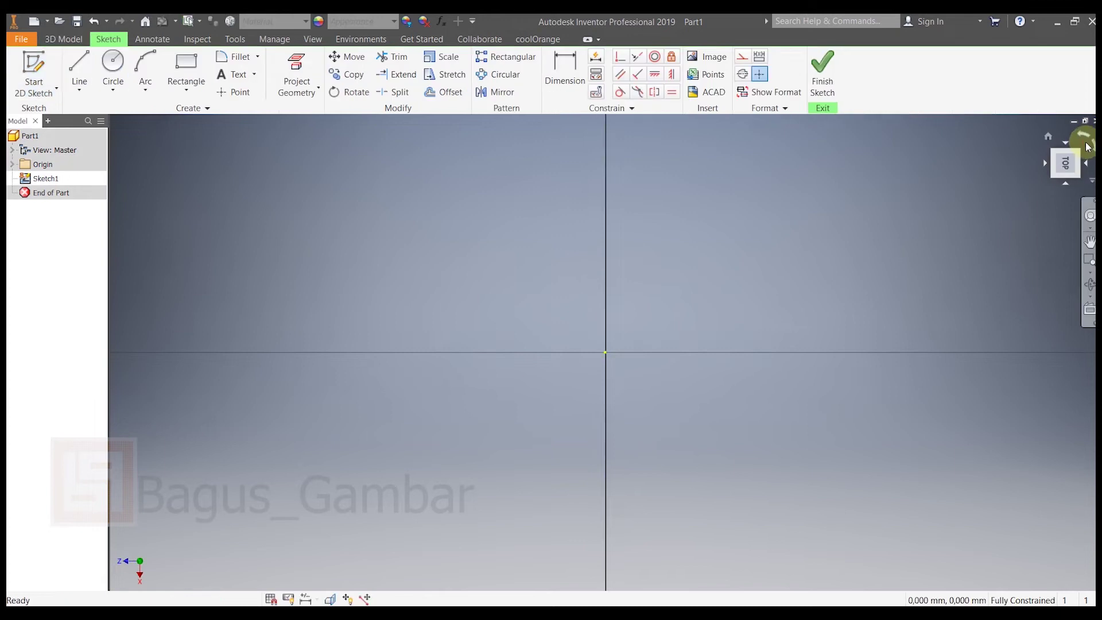
Step: Sketch an 8 mm diameter circle centred on the origin
click(113, 63)
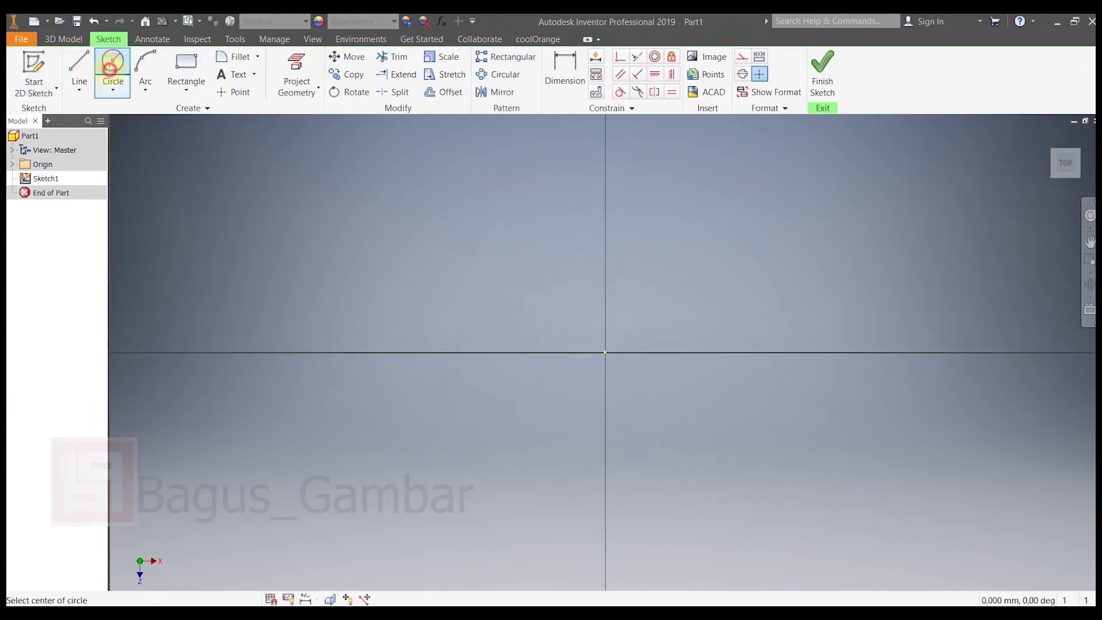
click(606, 353)
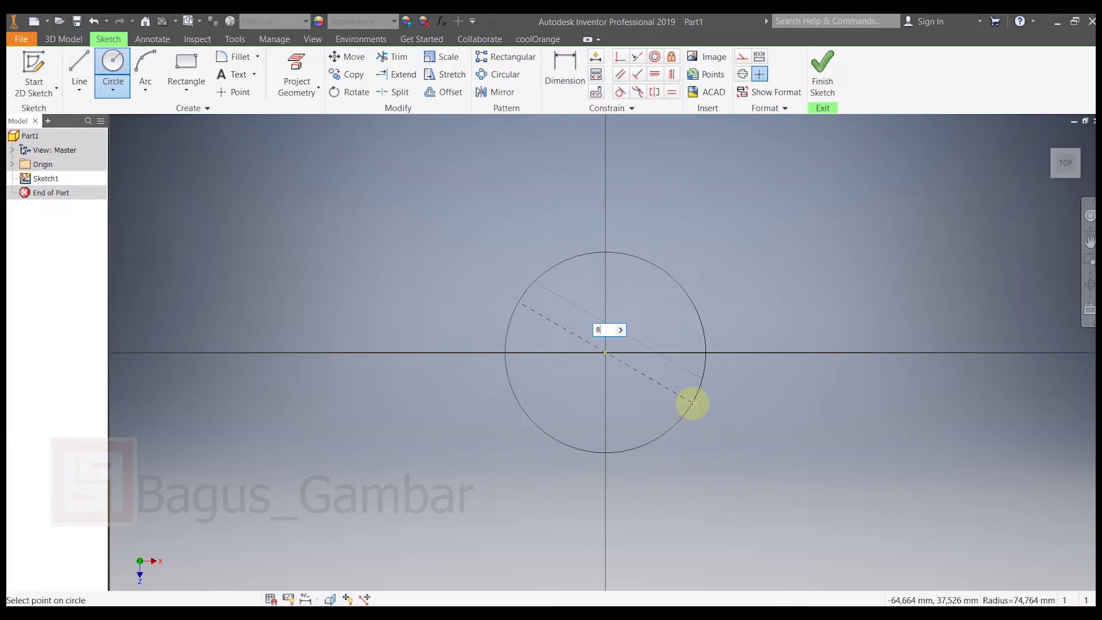
key(Return)
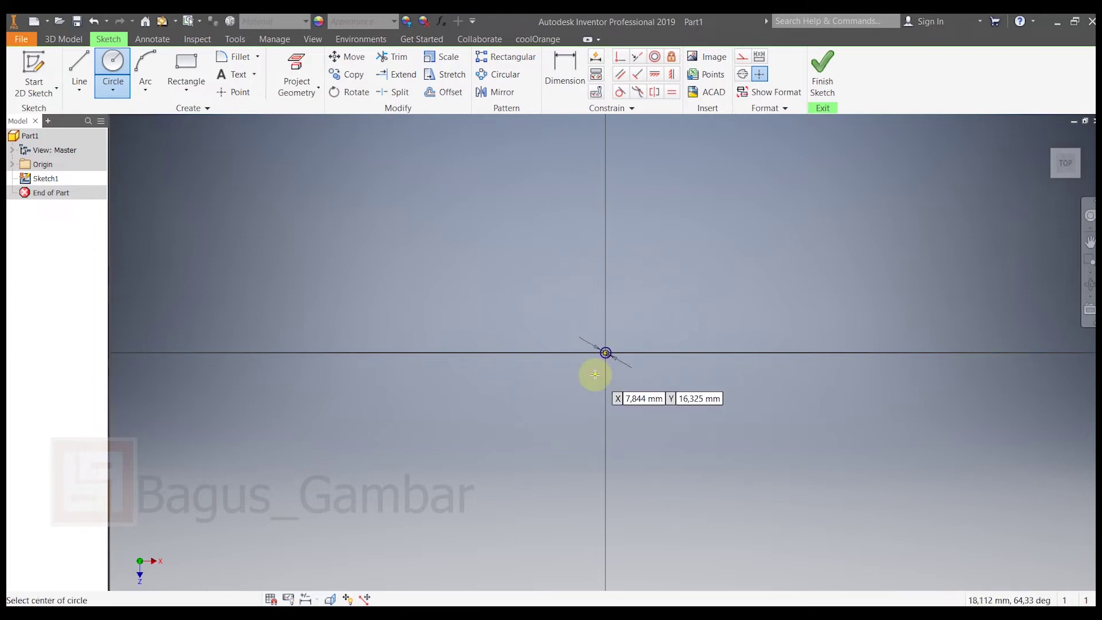
Step: Extrude the circle 3 mm upward into a solid disc
scroll(595, 373, up, 5)
scroll(629, 352, up, 4)
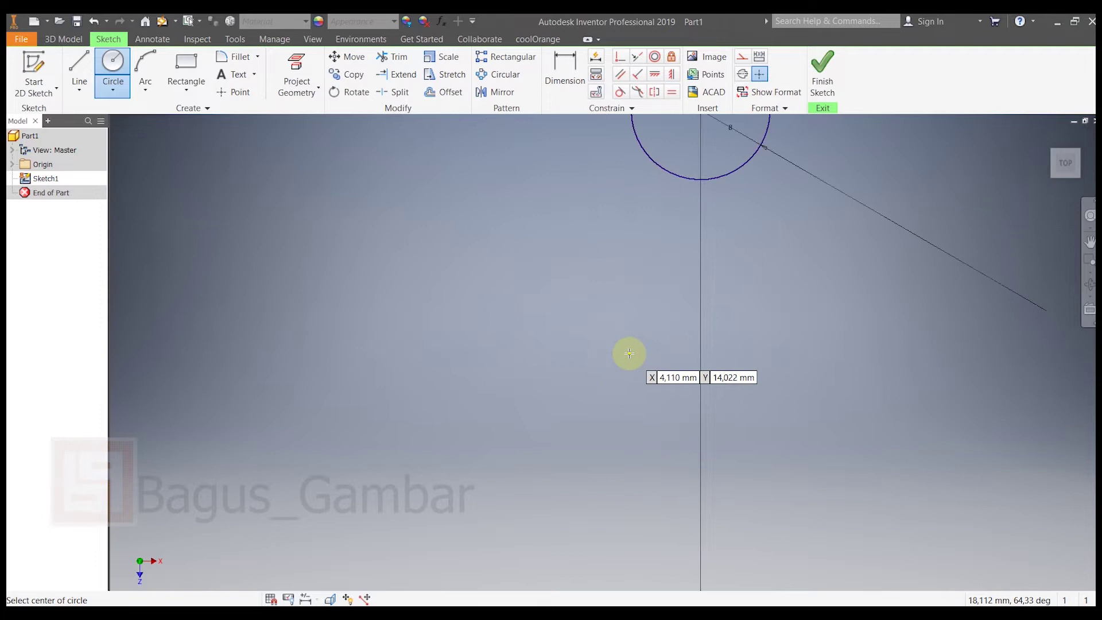
scroll(650, 384, down, 4)
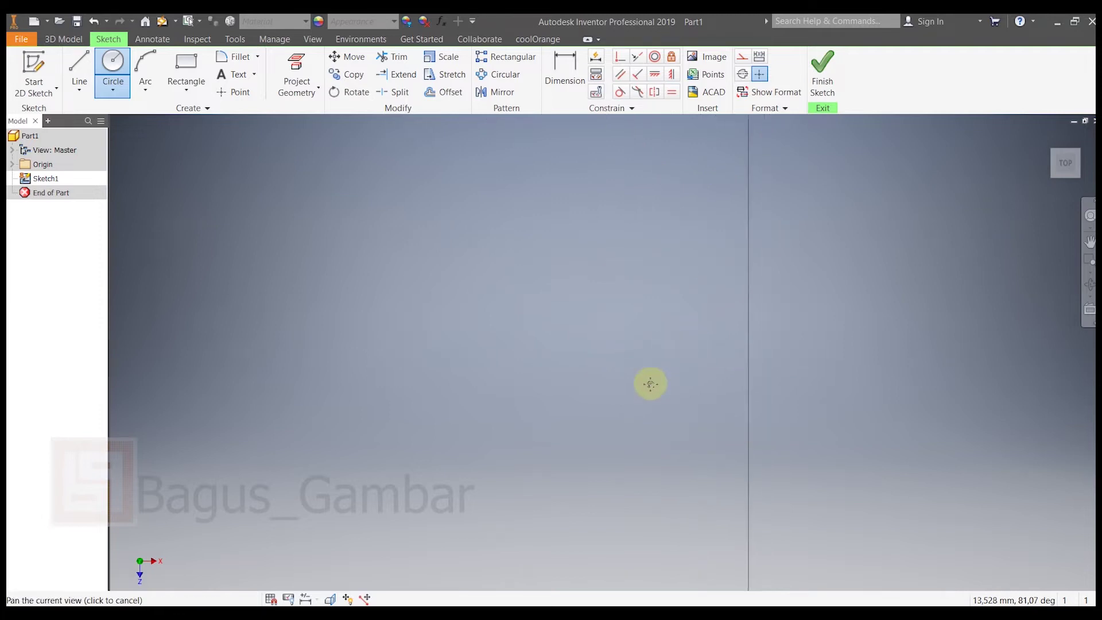
middle_drag(736, 255, 630, 467)
middle_drag(701, 350, 685, 432)
click(72, 40)
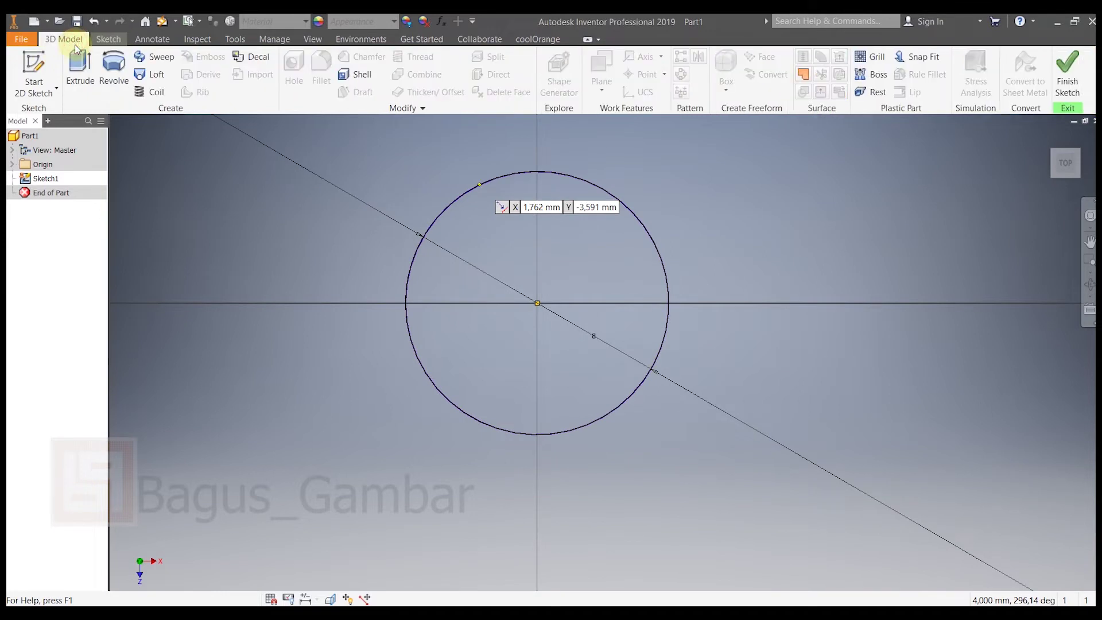
click(76, 58)
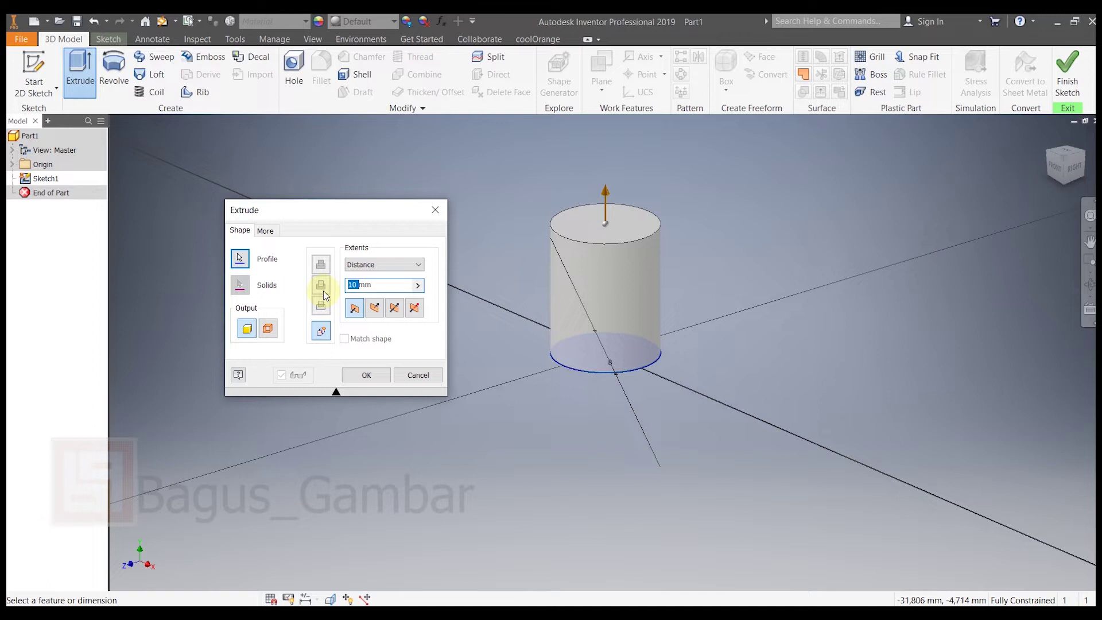
text(3)
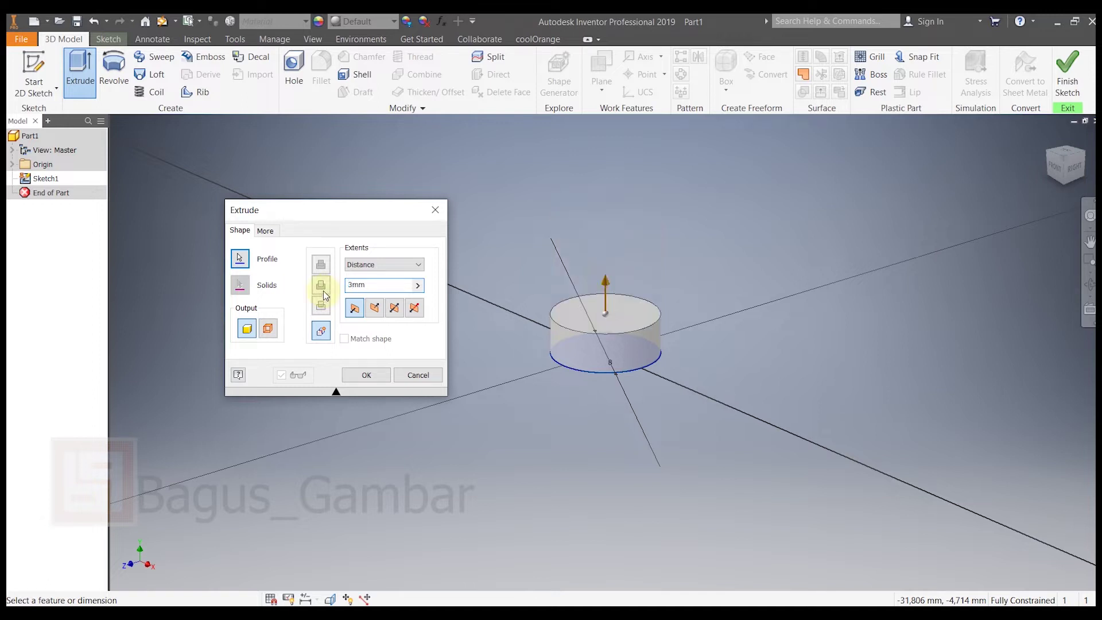
scroll(700, 323, down, 1)
mouse_move(700, 323)
middle_down()
mouse_move(701, 285)
mouse_move(703, 310)
middle_up()
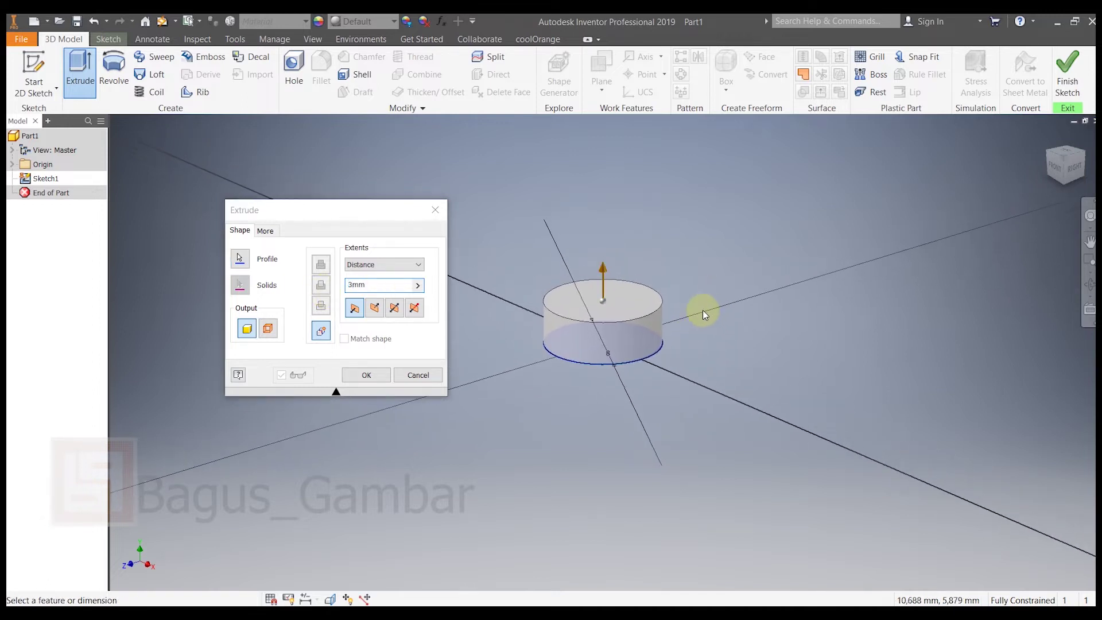
click(379, 381)
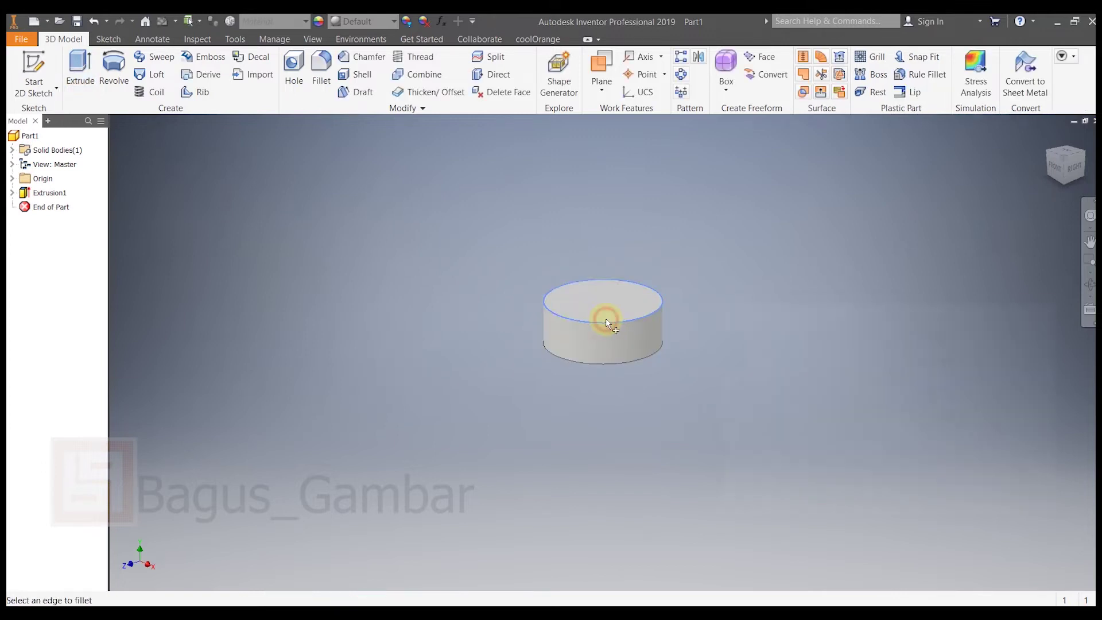
Step: Fillet the upper and lower circular edges of the disc with a 1 mm radius
click(607, 323)
click(822, 363)
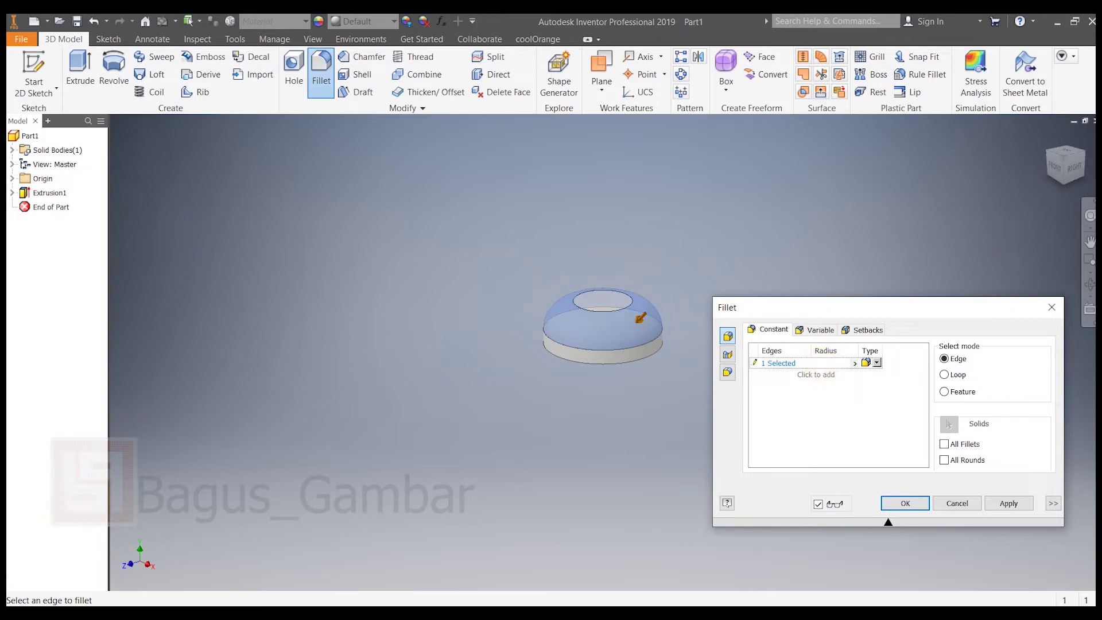
click(603, 365)
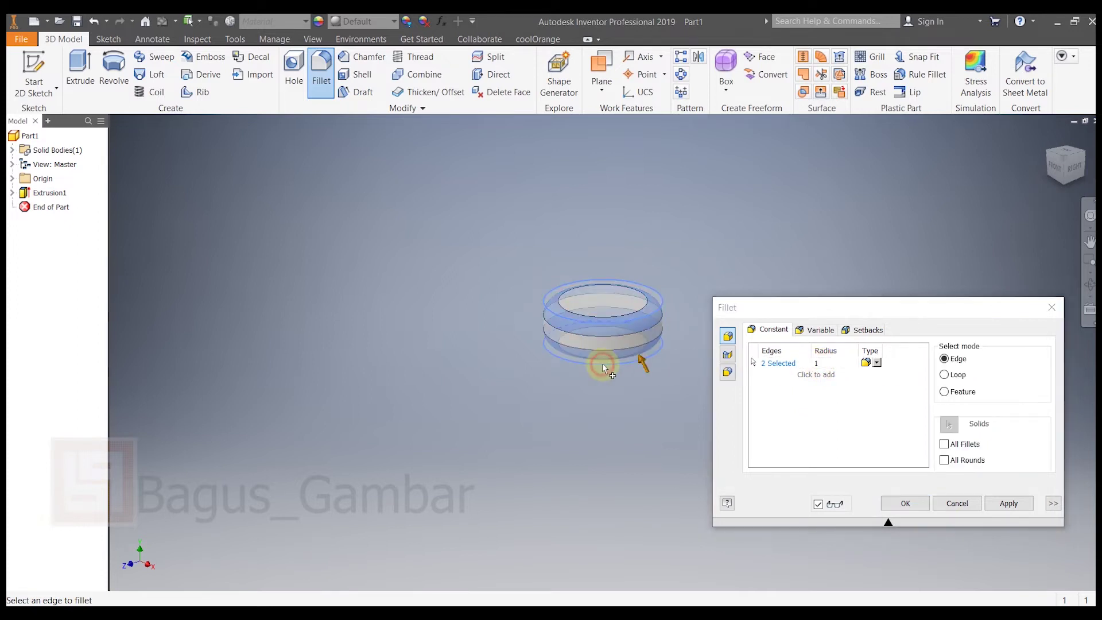
click(1006, 506)
click(965, 502)
Step: Start a sketch on the disc's bottom face and draw an 8 mm diameter circle centred on the origin
click(1074, 173)
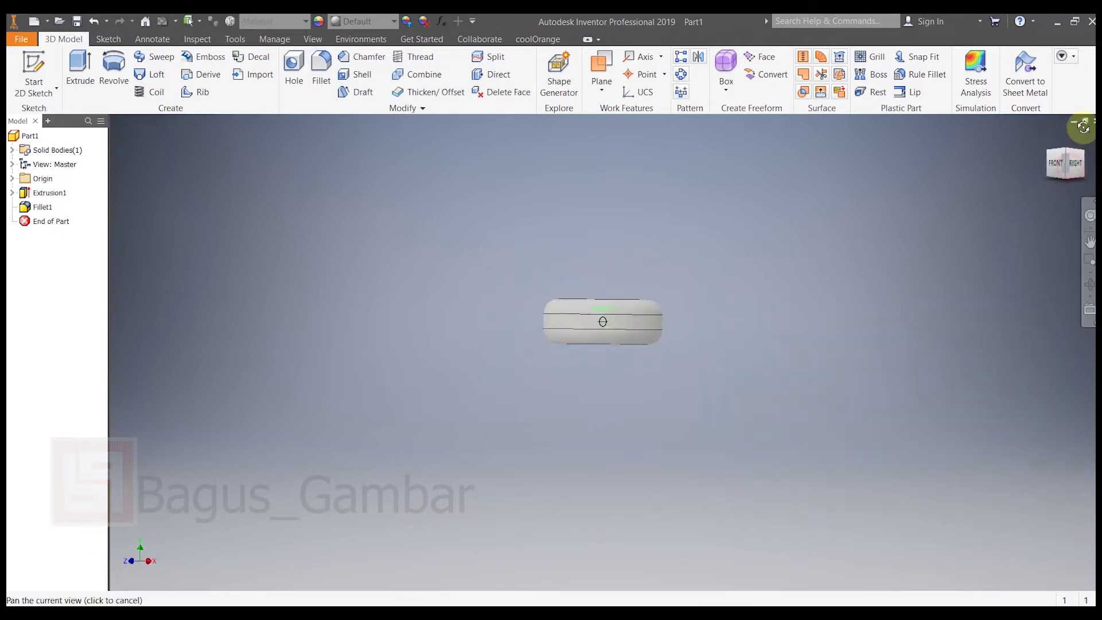
click(33, 72)
click(575, 343)
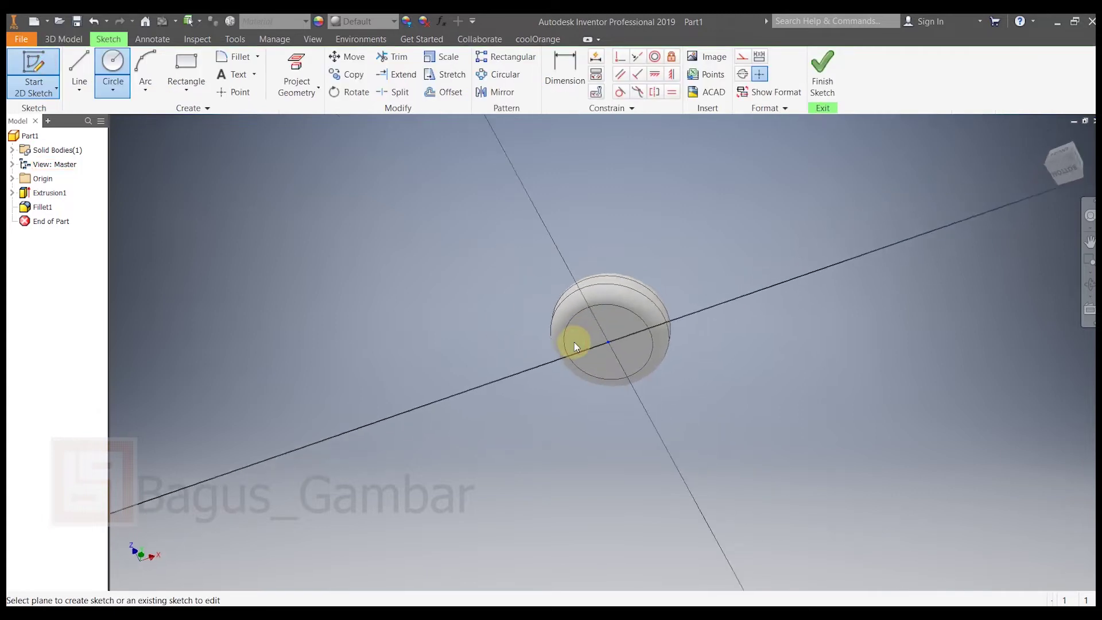
click(115, 62)
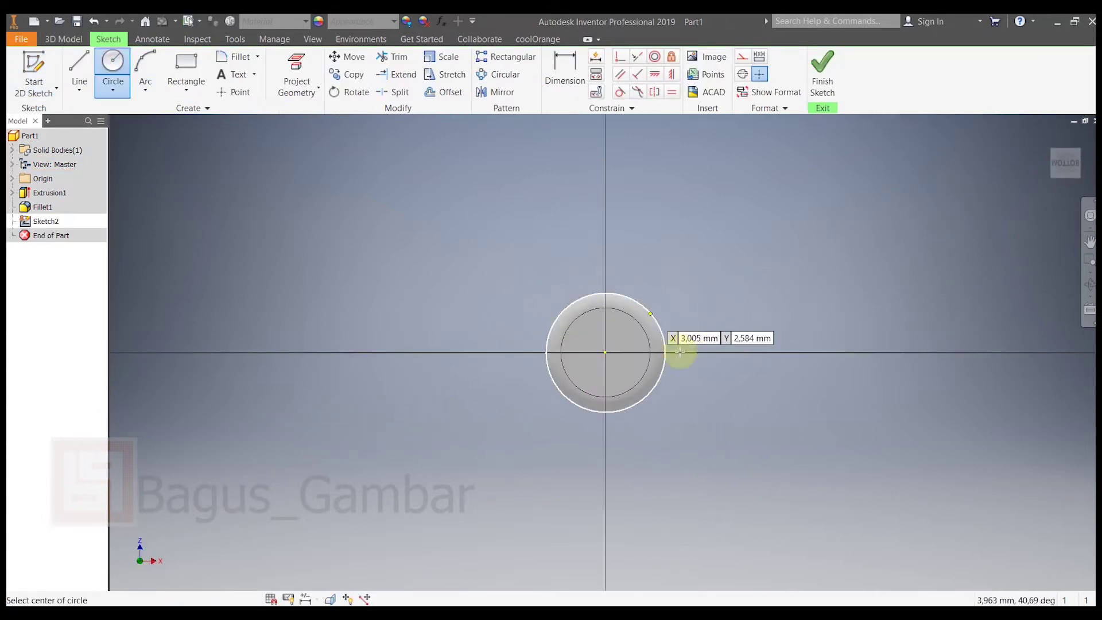
click(605, 352)
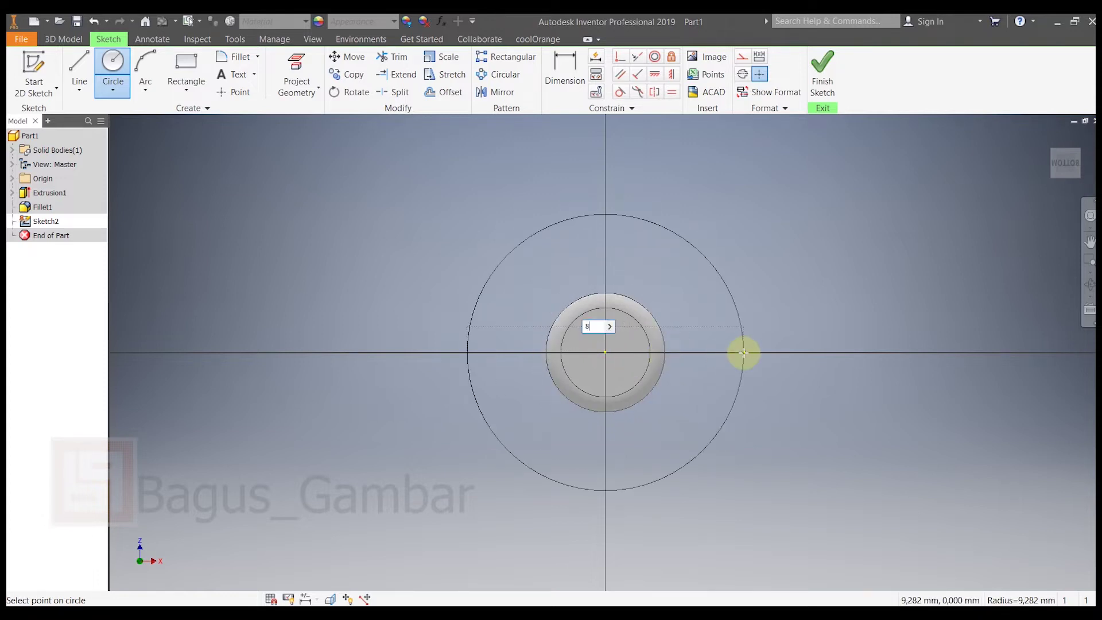
text(8)
key(Return)
Step: Extrude the circle on the bottom face 3 mm downward, joined to the disc
click(63, 38)
click(80, 71)
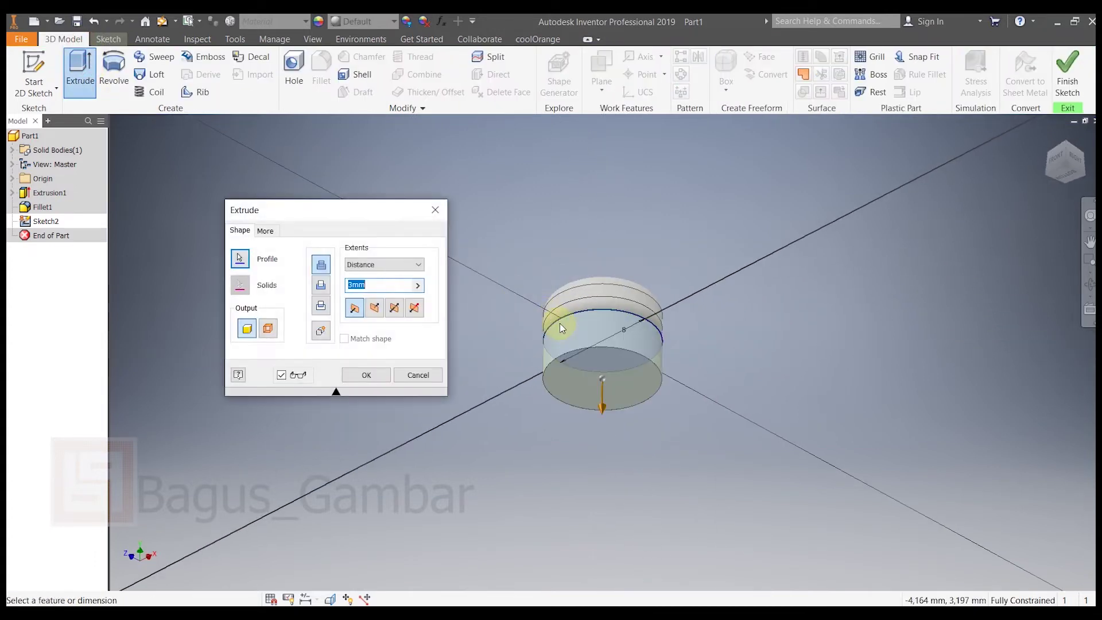
click(1066, 167)
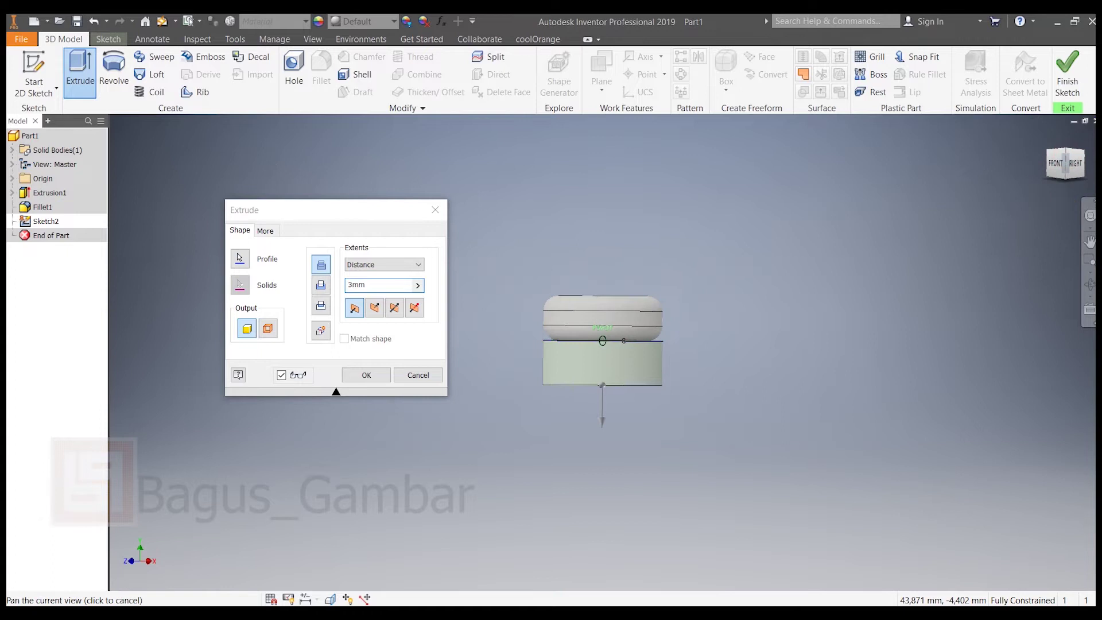
mouse_move(821, 397)
shift+middle_down()
mouse_move(821, 385)
mouse_move(689, 385)
mouse_move(689, 422)
mouse_move(741, 385)
mouse_move(803, 384)
shift+middle_up()
click(641, 166)
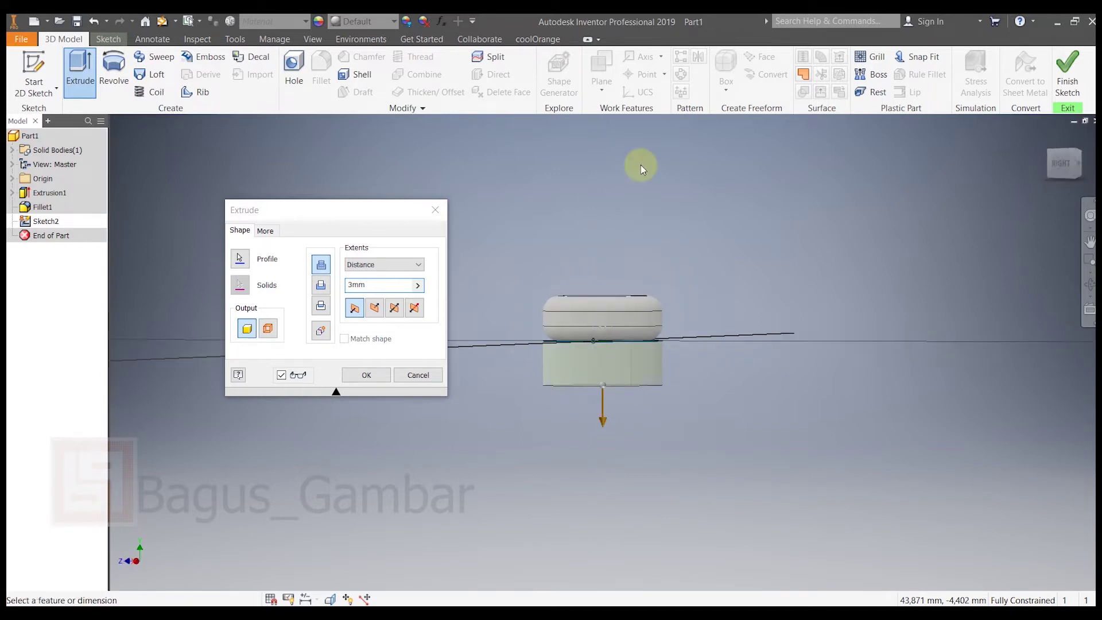
click(367, 376)
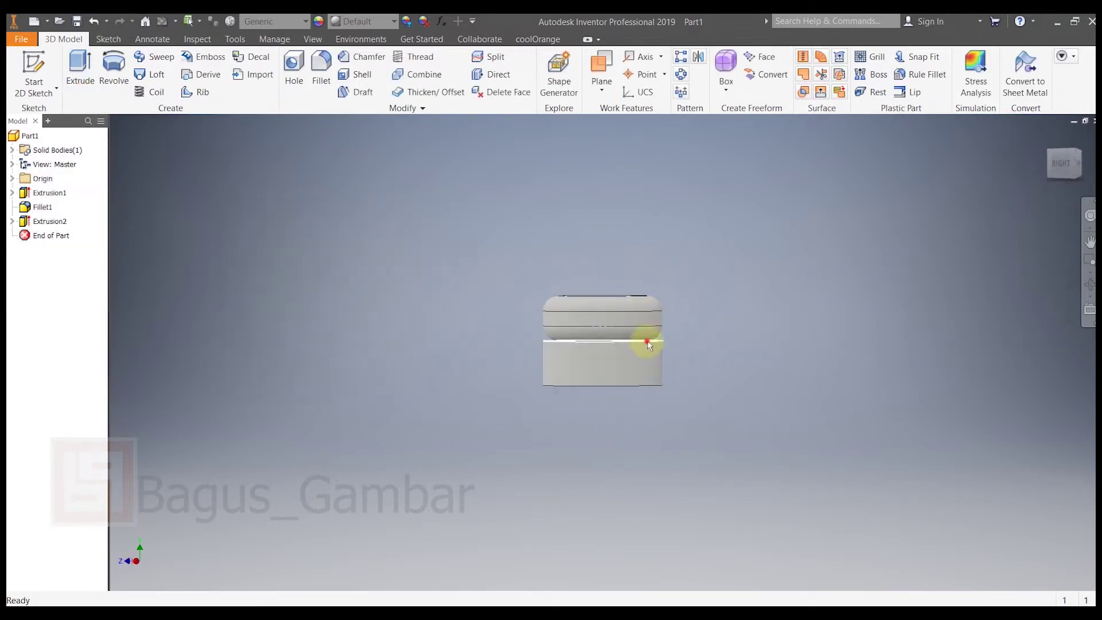
Step: Fillet the upper edge of the lower cylinder with a 0.5 mm radius
click(662, 333)
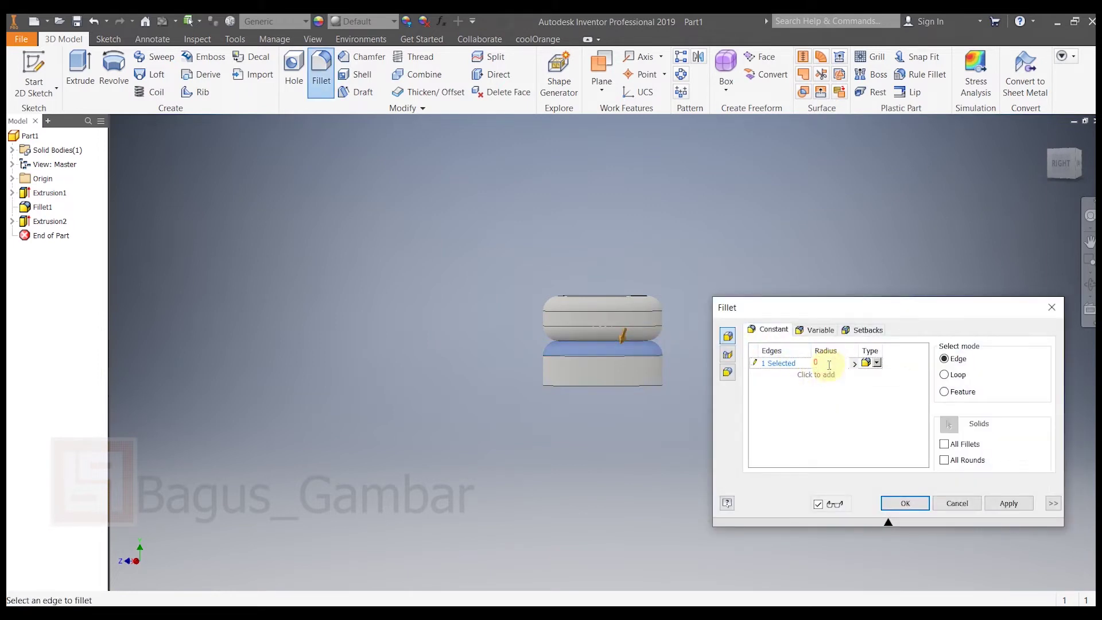
click(828, 369)
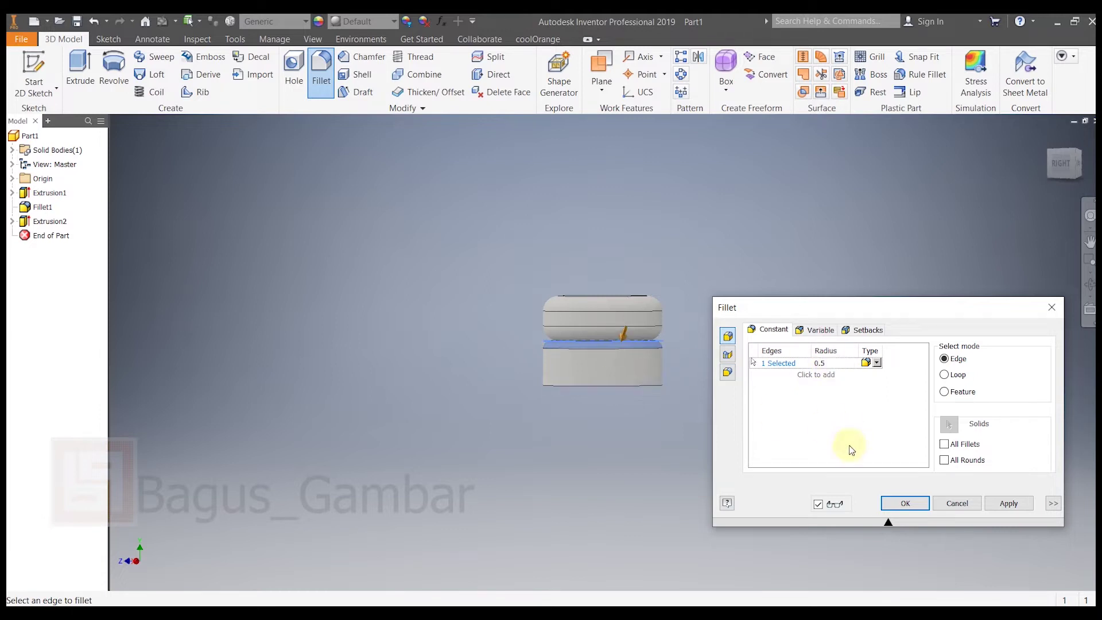
click(1006, 505)
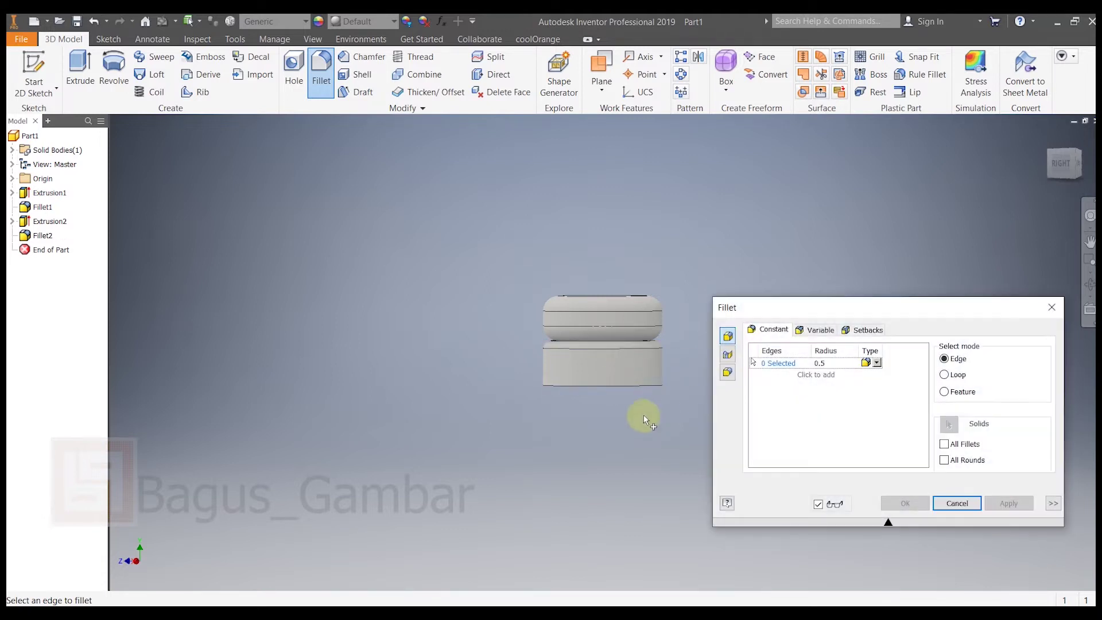
Step: Fillet the bottom edge of the lower cylinder with a 0.1 mm radius
click(624, 391)
click(831, 361)
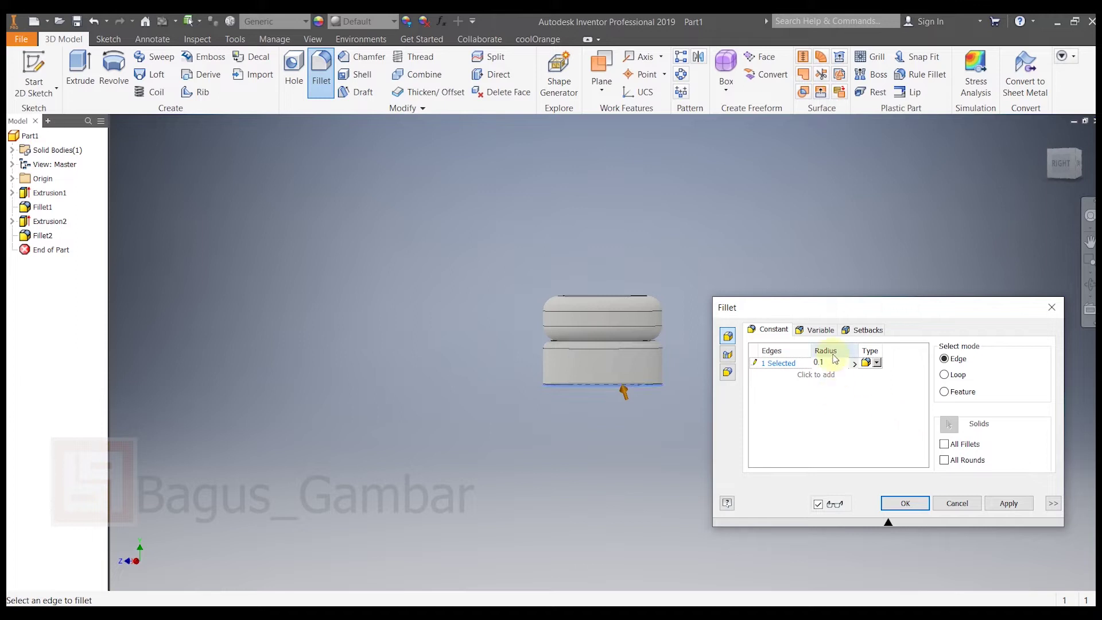
click(988, 504)
click(957, 503)
Step: Start a sketch on the rounded disc's top face and draw a 3 mm diameter circle centred on the origin
drag(1059, 169, 1044, 214)
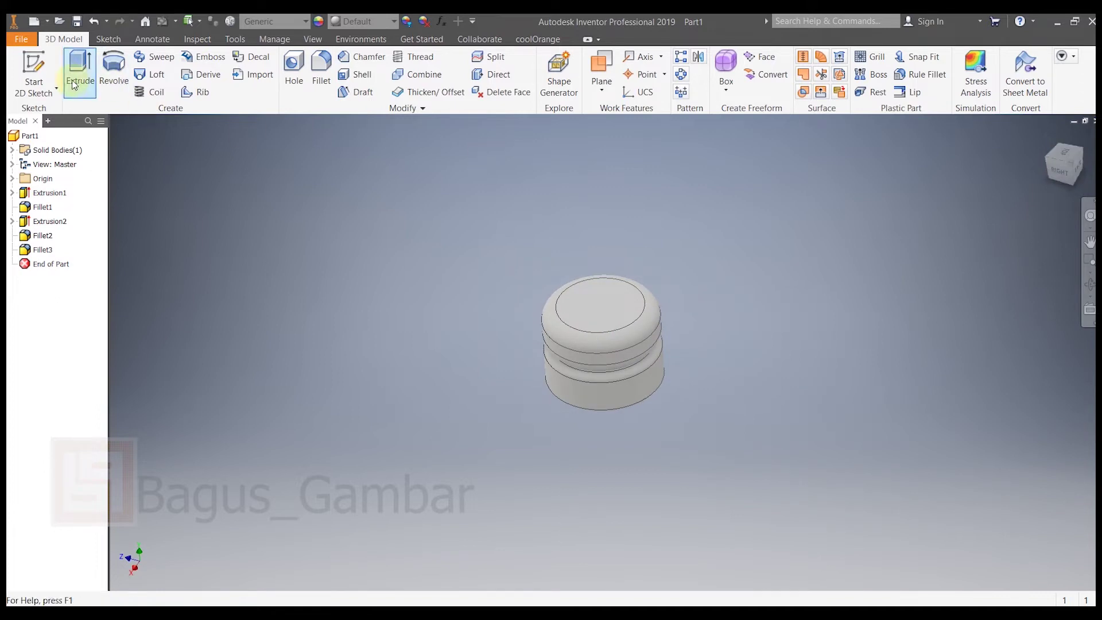
click(32, 72)
click(608, 309)
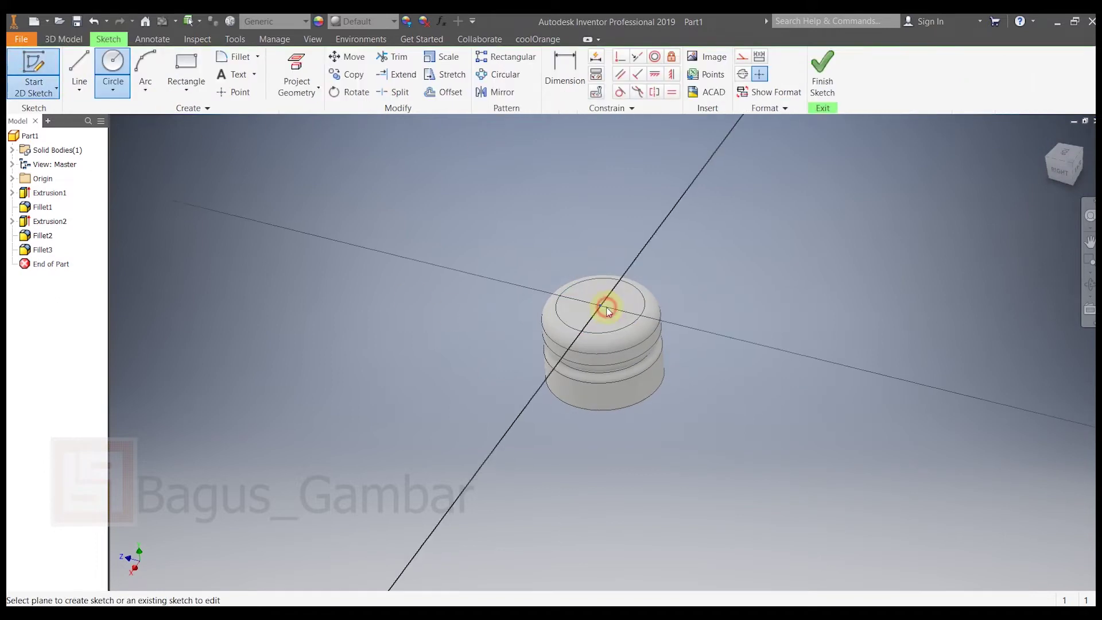
click(111, 62)
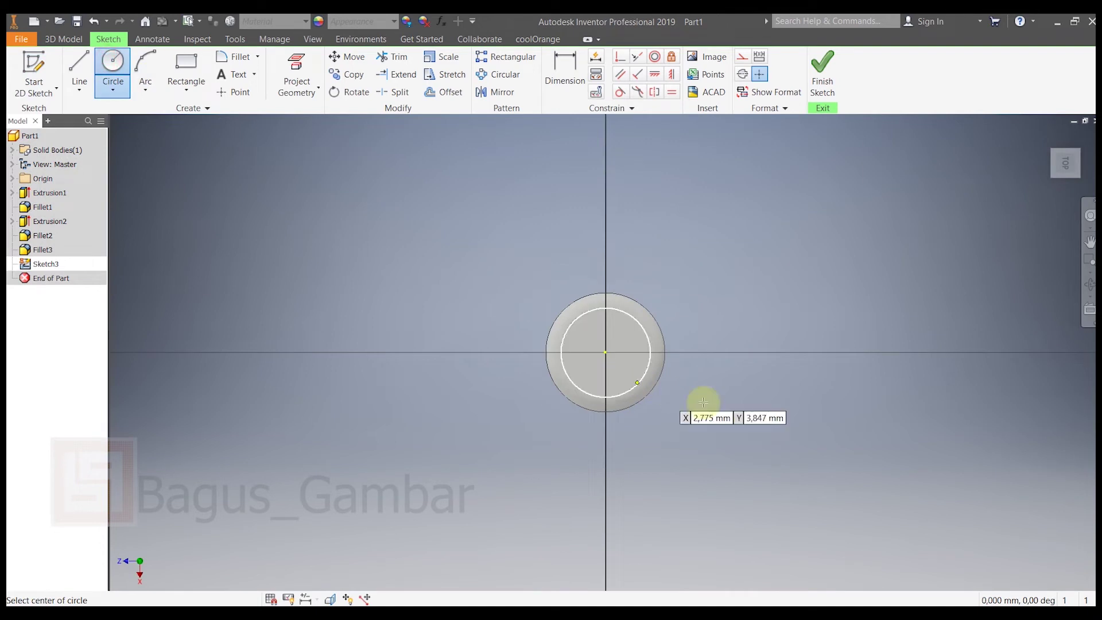
click(605, 353)
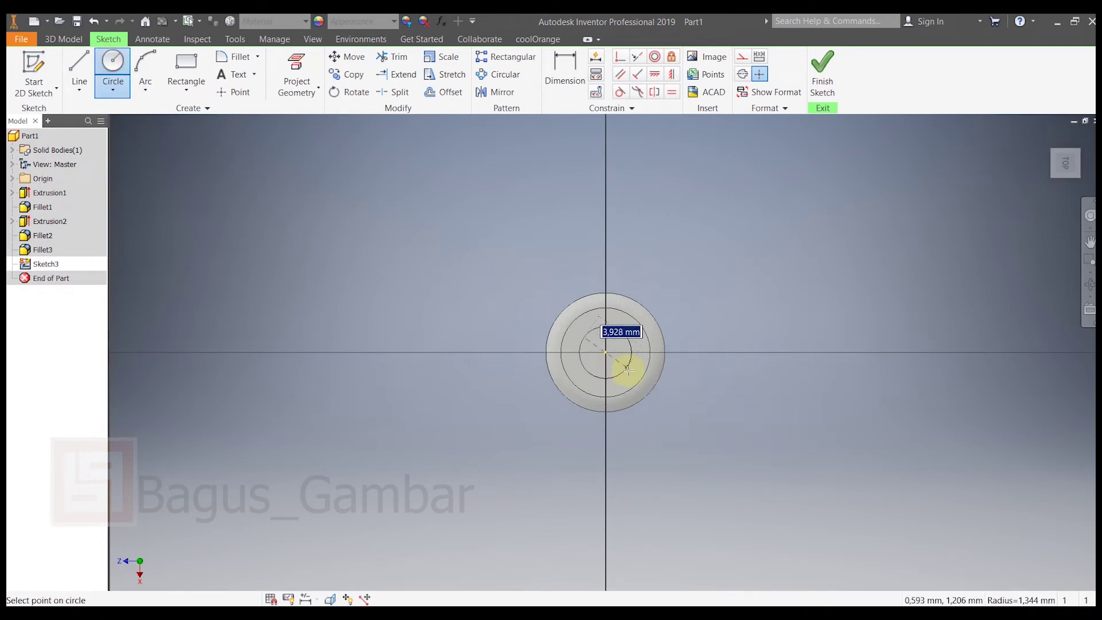
text(3)
key(Return)
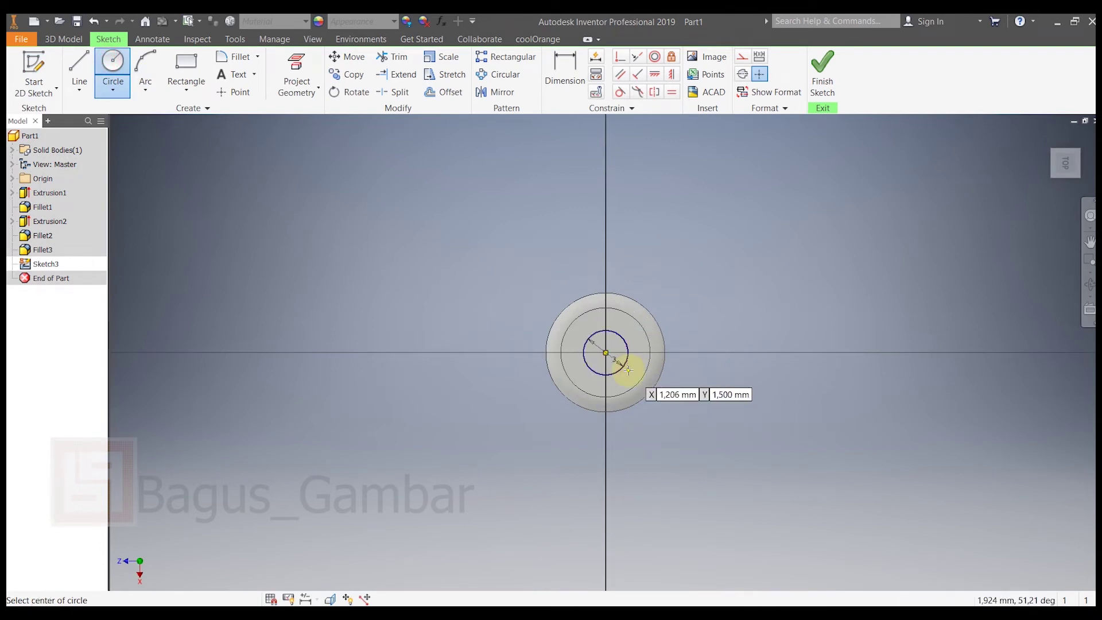
Step: Extrude the 3 mm circle 7 mm upward as a stem joined to the body
click(75, 38)
click(80, 69)
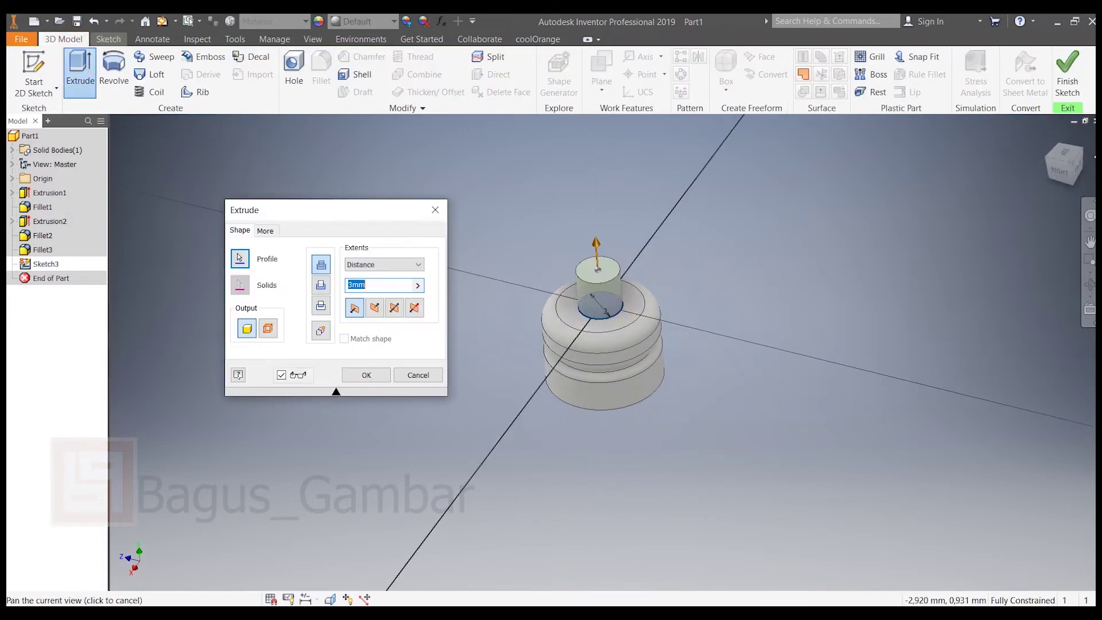
click(1063, 169)
click(351, 286)
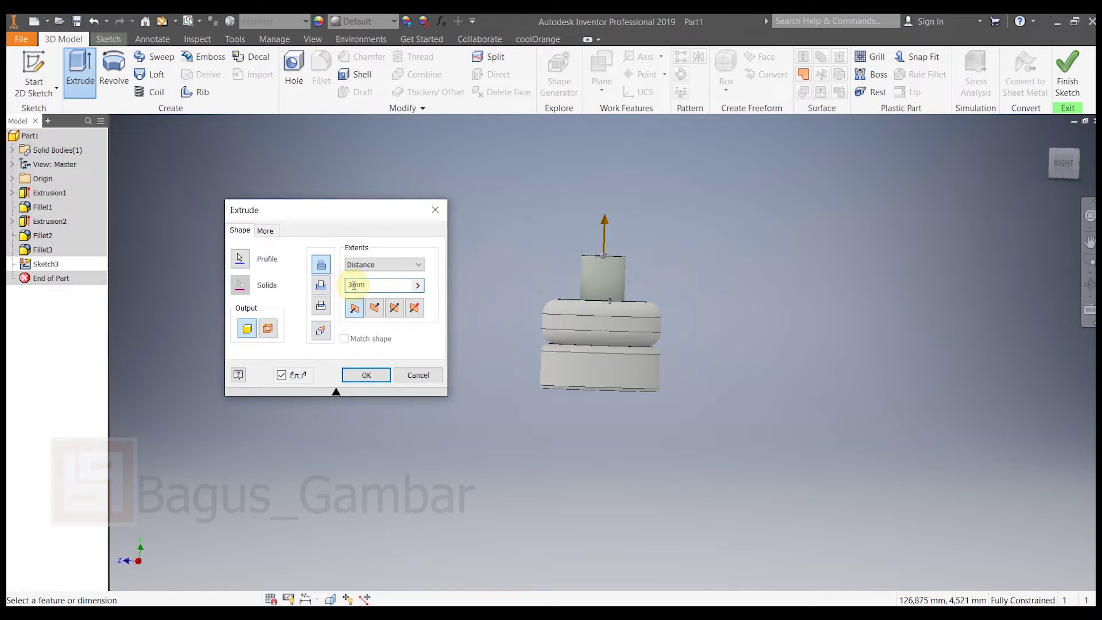
click(355, 286)
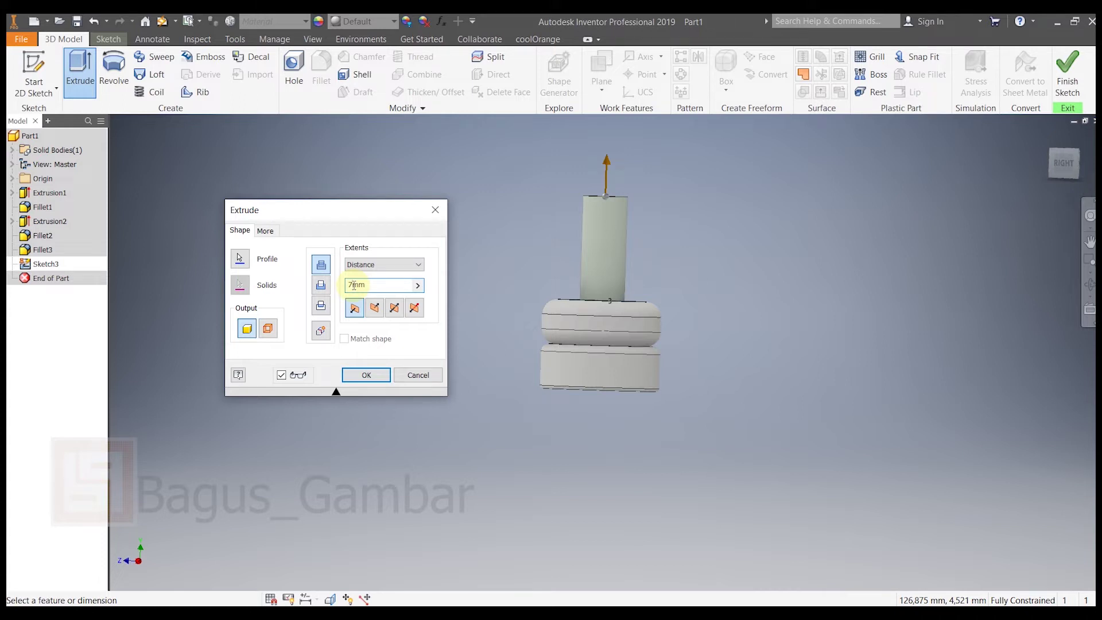
click(367, 379)
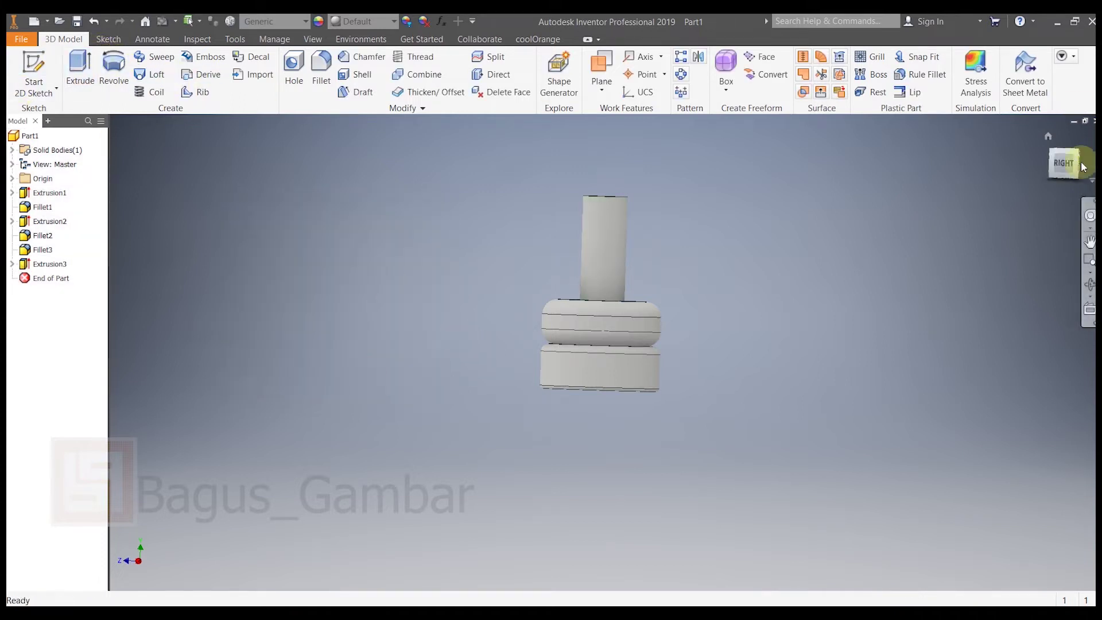
Step: Loft a solid from the stem's top circular edge to the outer edge of the rounded disc's flat top face
click(1064, 151)
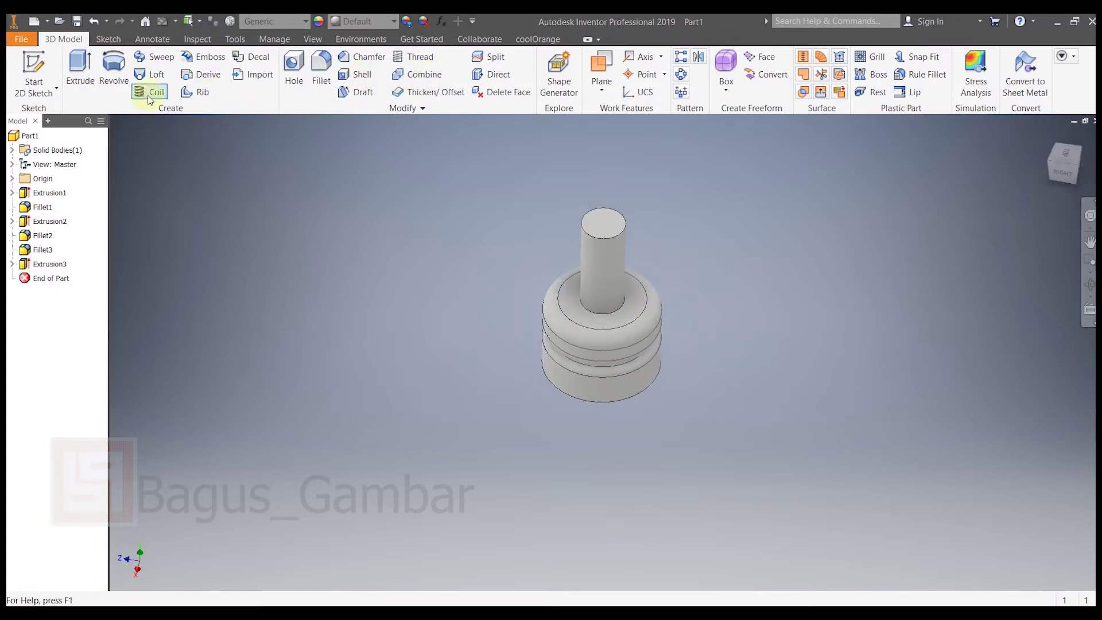
click(142, 77)
click(623, 233)
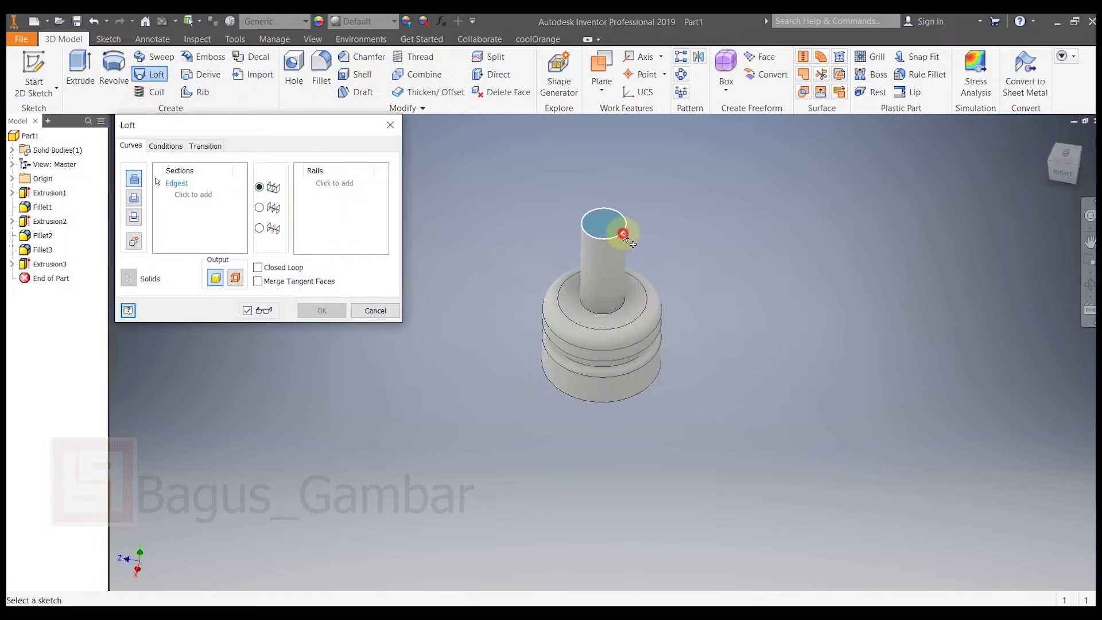
click(634, 327)
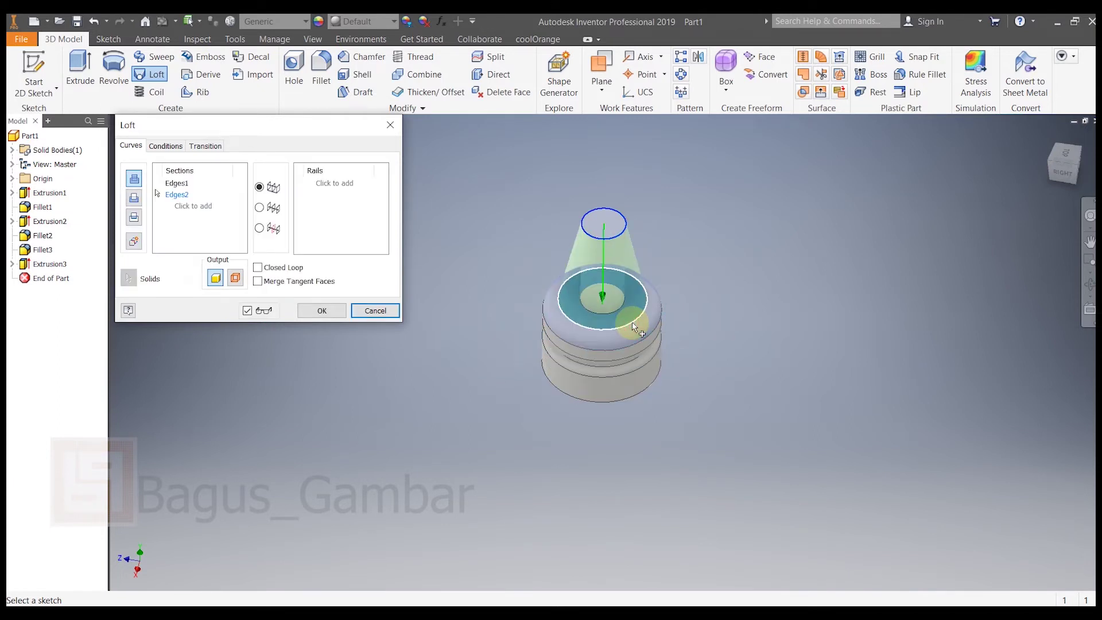
click(322, 311)
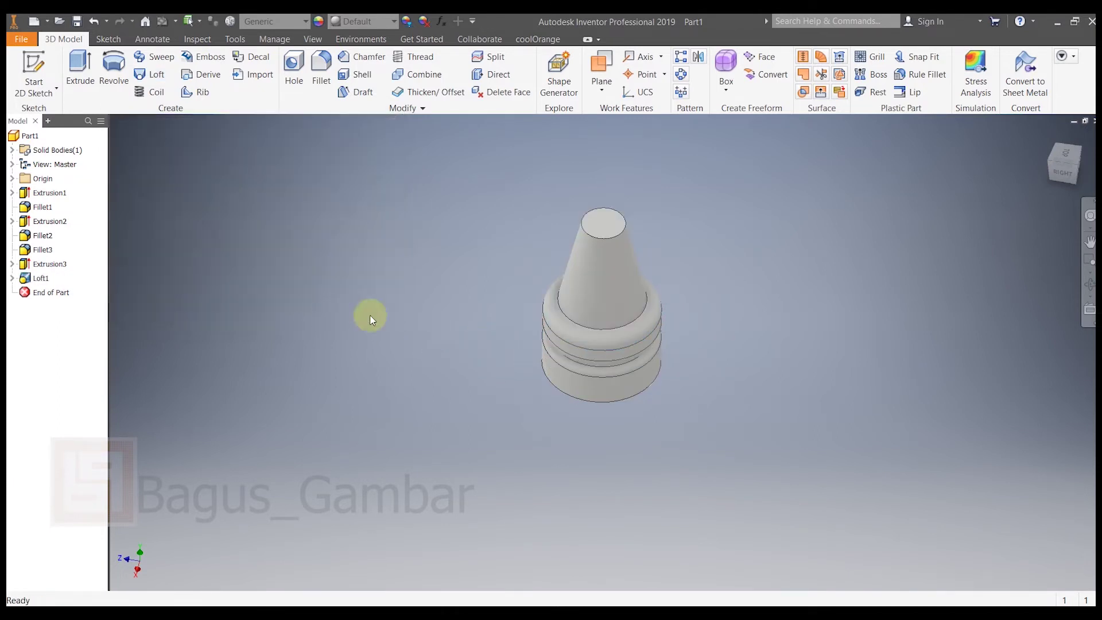
Step: Start a sketch on the cone's small top face and draw an 8 mm diameter circle centred on the origin
mouse_move(1081, 134)
mouse_down()
mouse_move(1079, 69)
mouse_move(1054, 135)
mouse_move(1068, 166)
mouse_up()
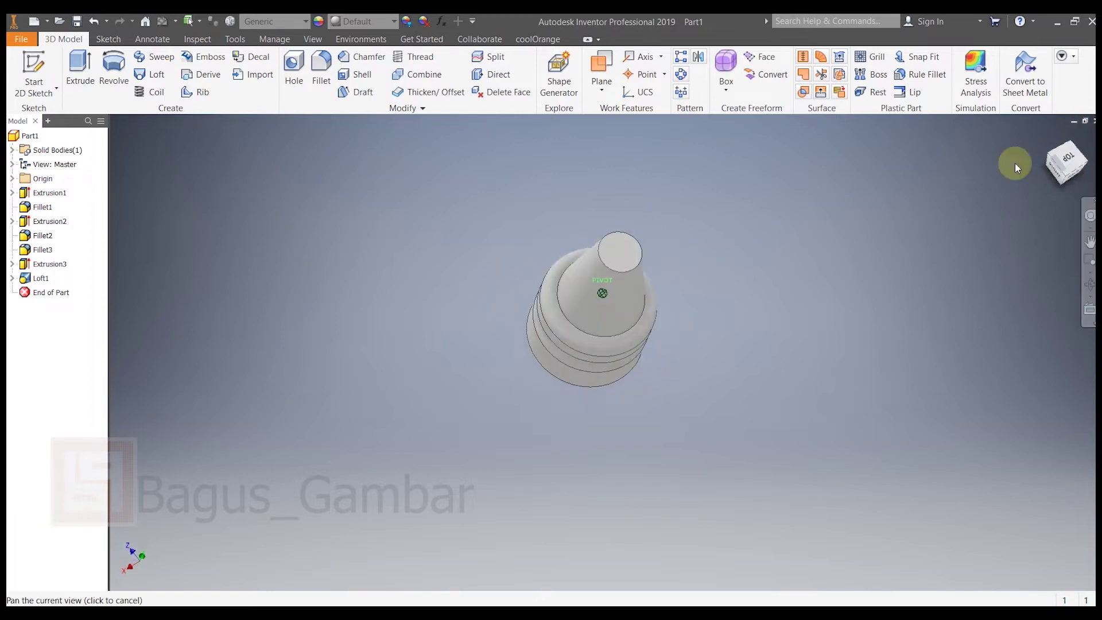
click(33, 72)
click(626, 265)
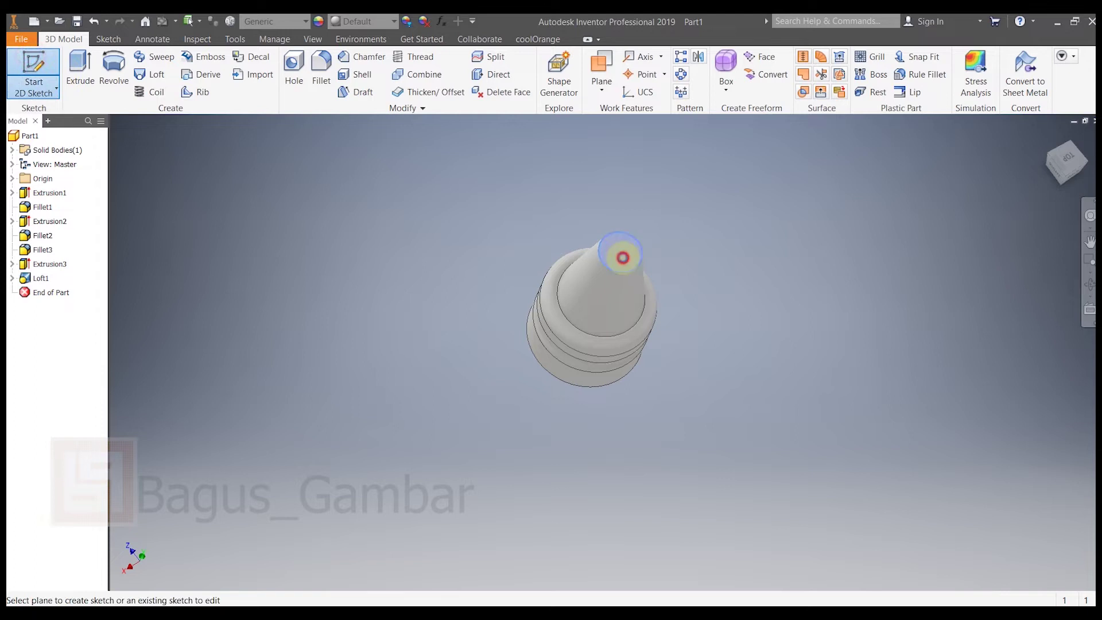
click(119, 73)
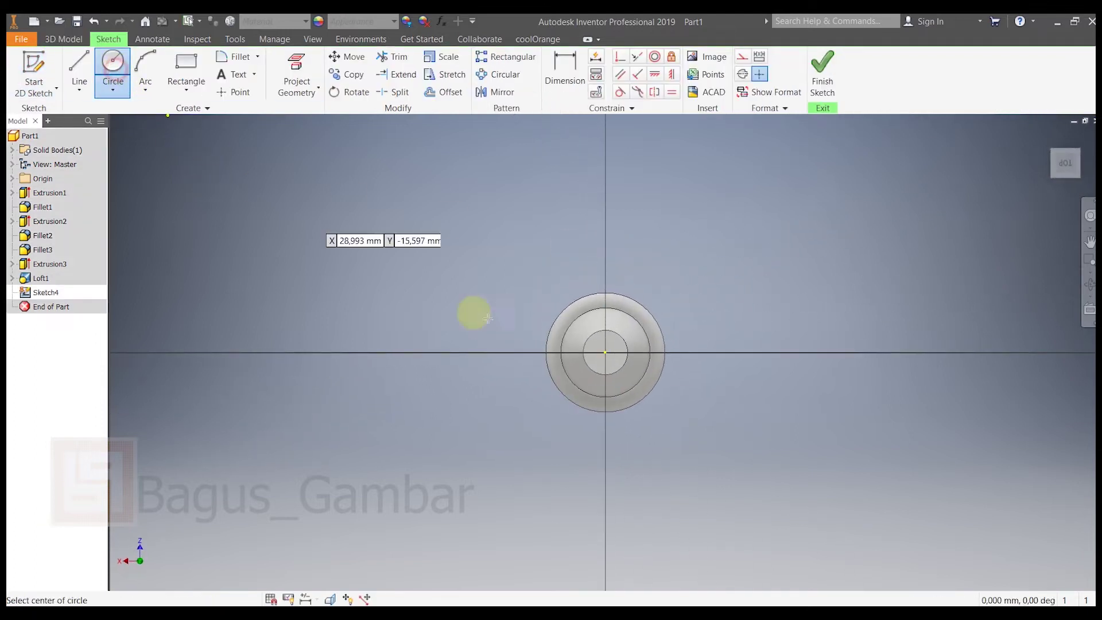
click(605, 352)
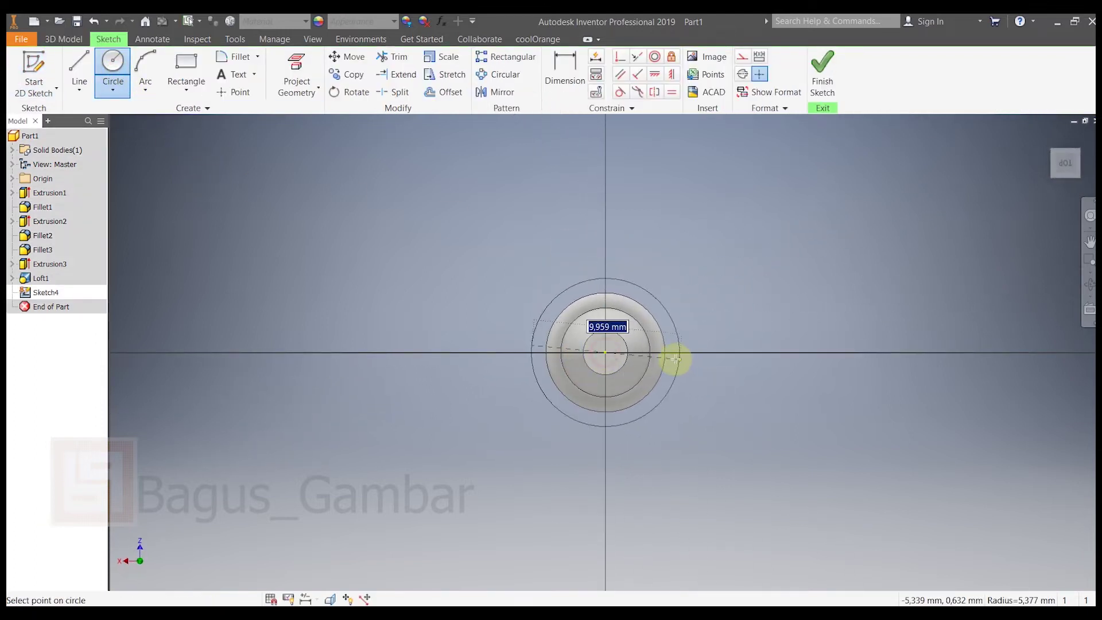
text(8)
key(Return)
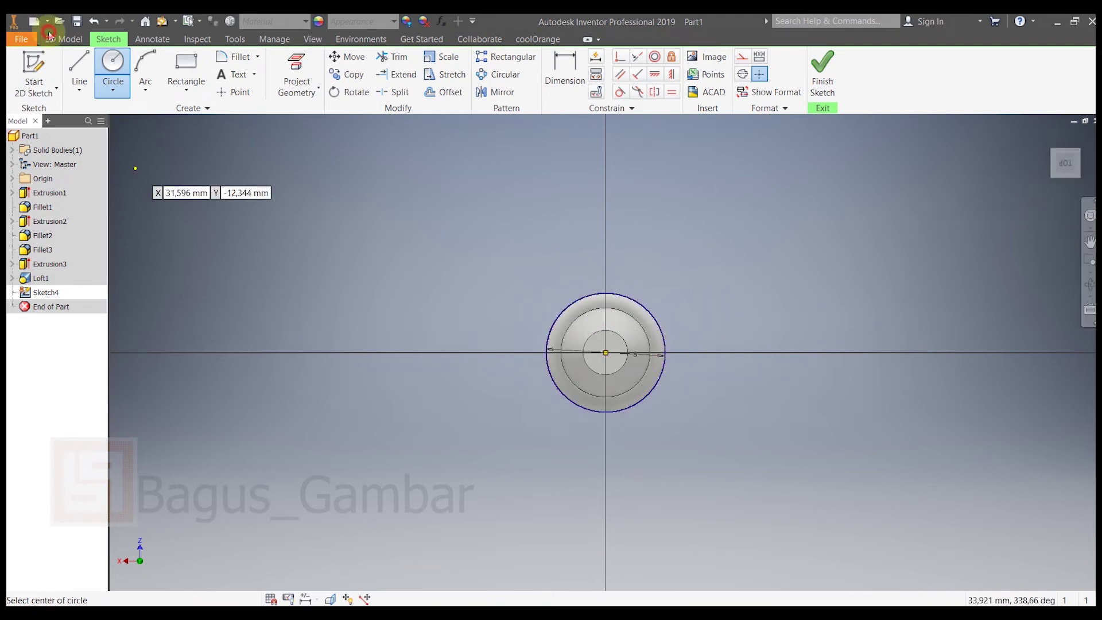
Step: Extrude the 8 mm circle 2 mm upward as a disc joined to the top of the cone
click(49, 36)
click(80, 73)
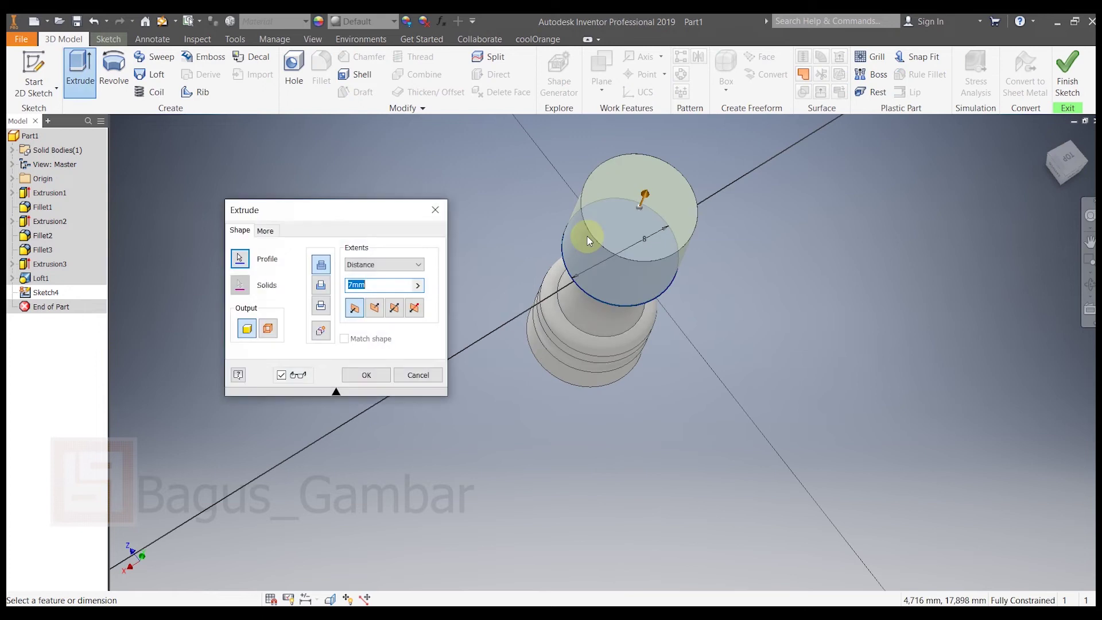
drag(1063, 171, 1065, 597)
shift+middle_drag(612, 270, 477, 330)
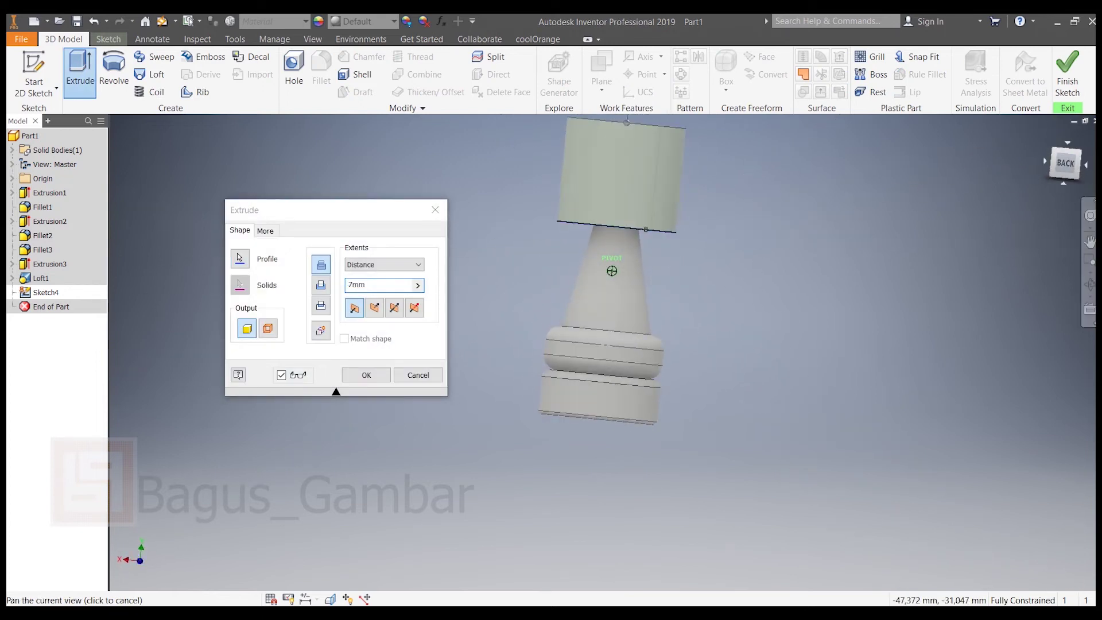
click(355, 286)
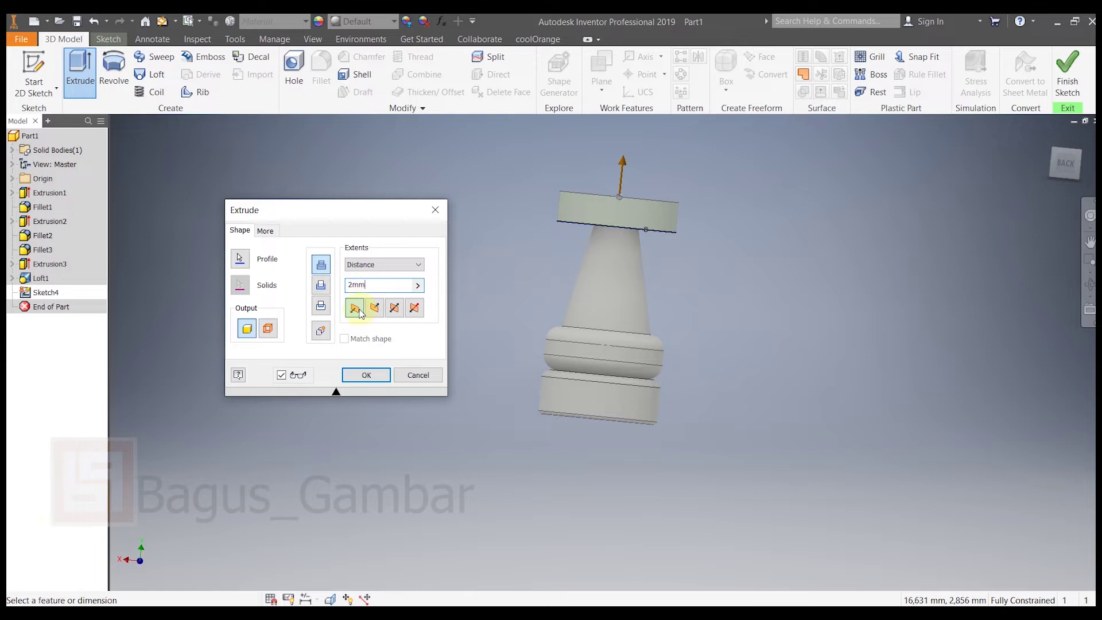
click(377, 376)
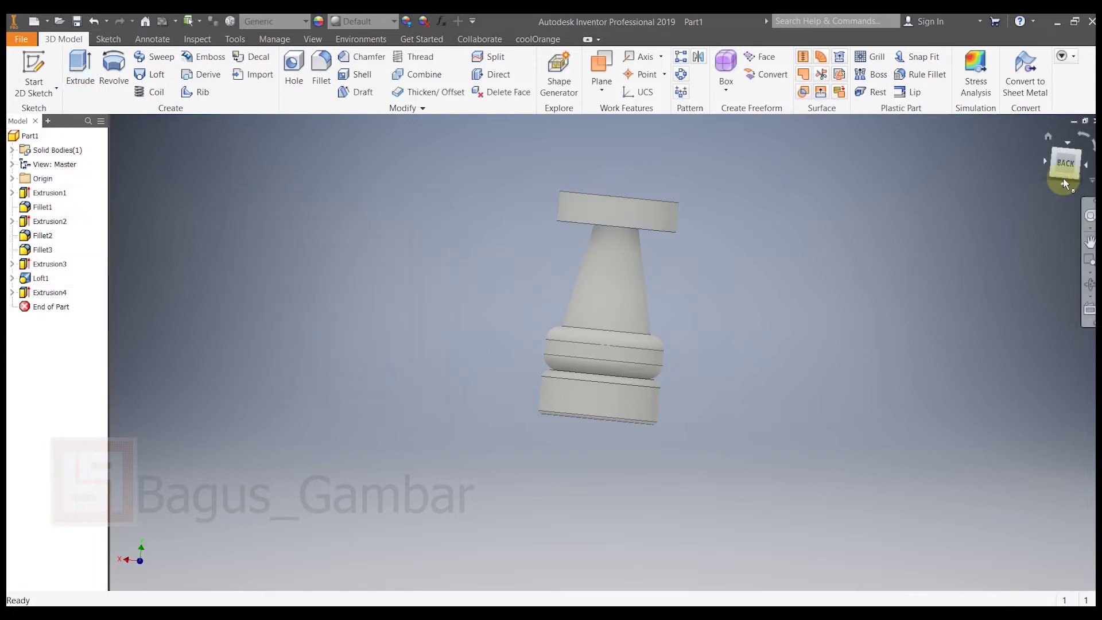
Step: Start a sketch on the upper disc's top face, project its outline and draw a 5 mm diameter circle centred on the origin
key(F2)
mouse_move(608, 308)
shift+middle_down()
mouse_move(574, 356)
mouse_move(577, 396)
shift+middle_up()
click(33, 71)
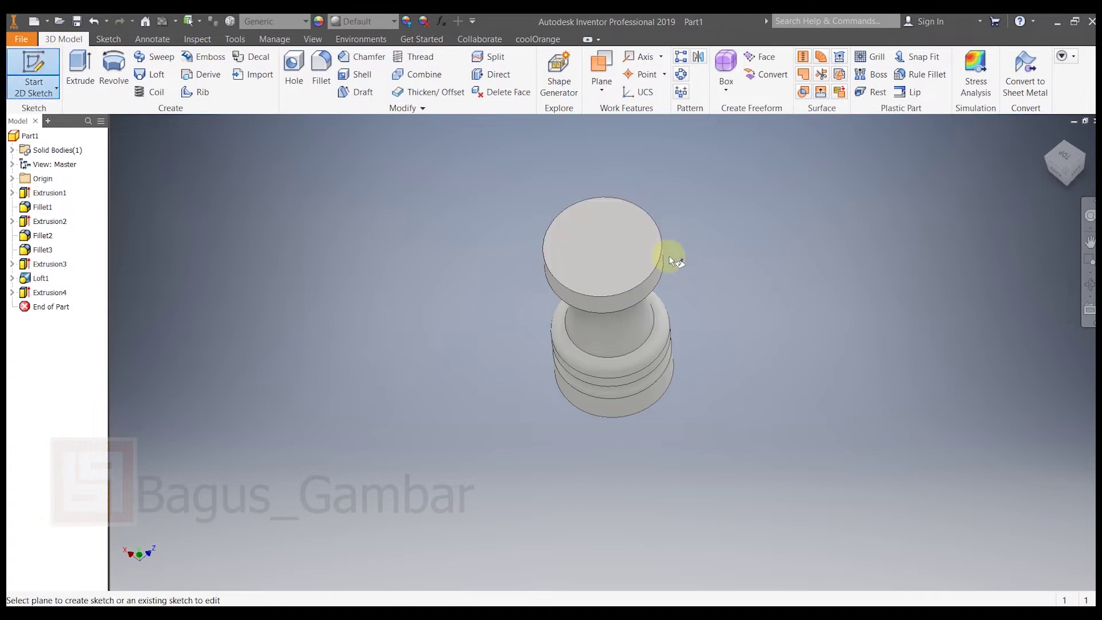
click(590, 244)
click(296, 73)
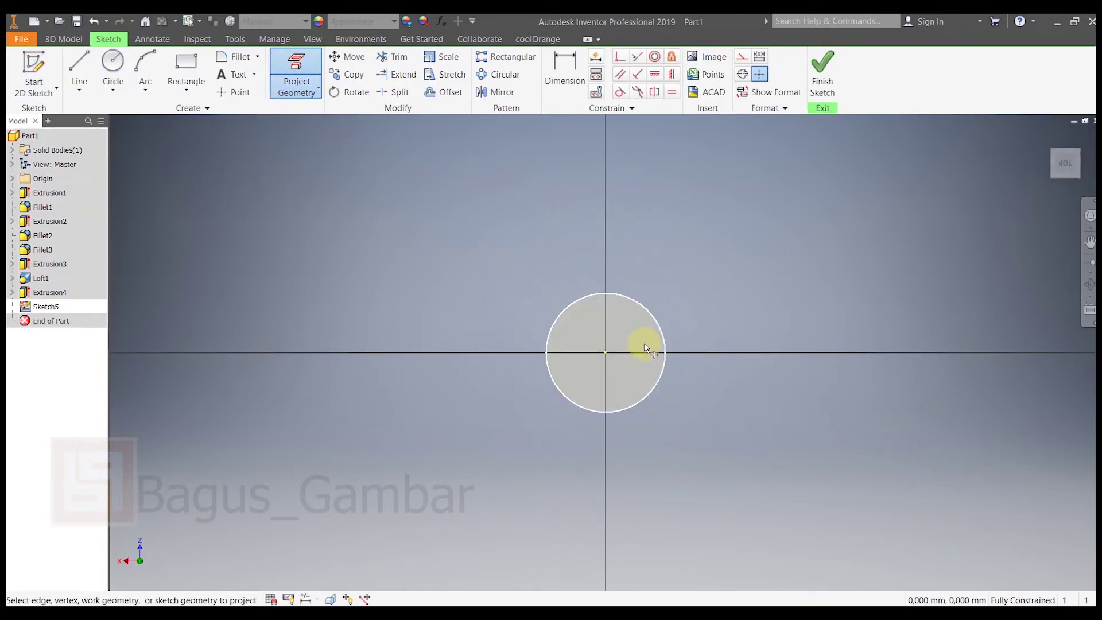
click(112, 64)
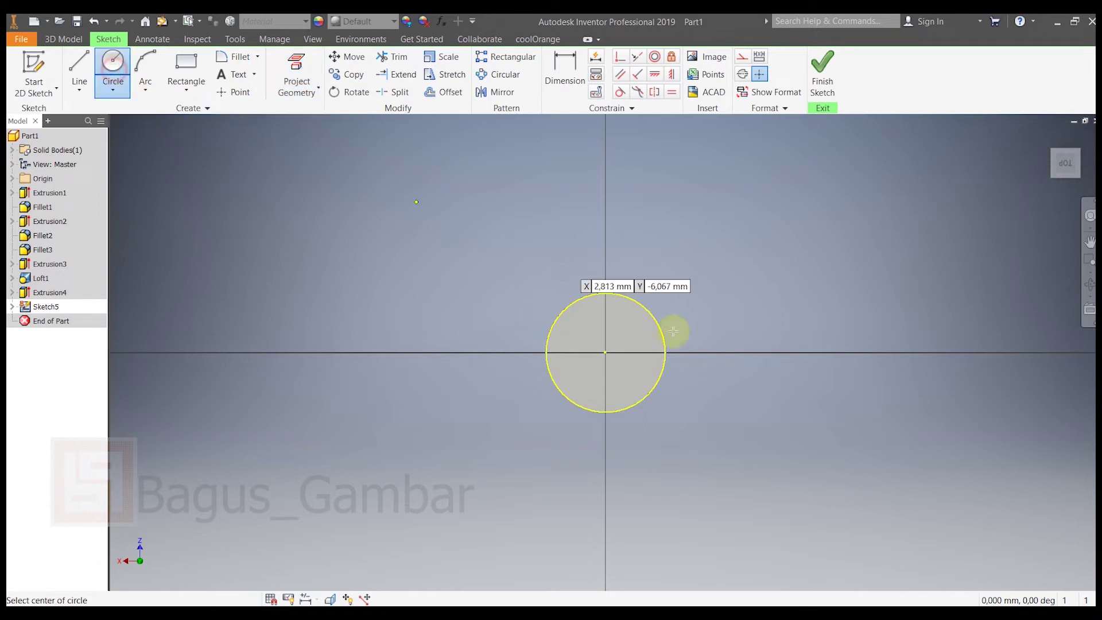
click(605, 353)
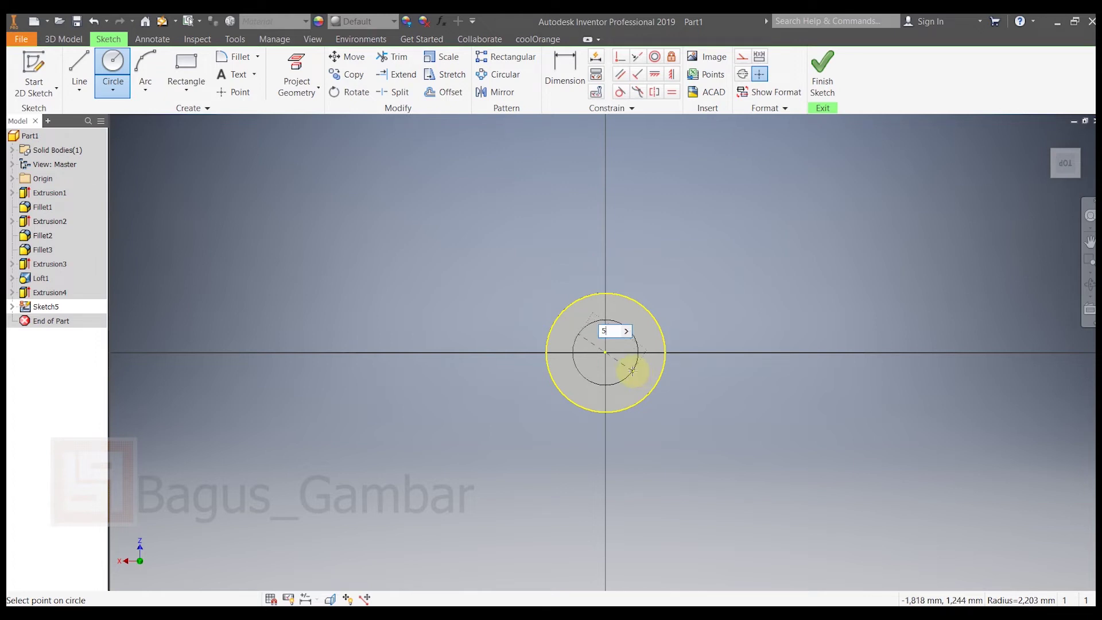
text(5)
key(Return)
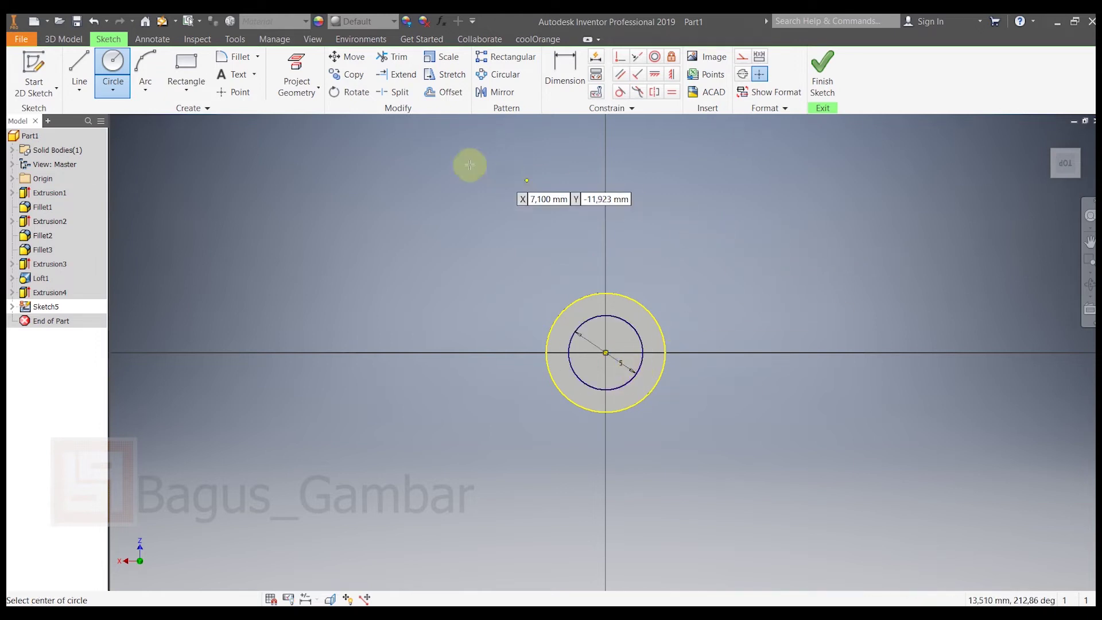
click(79, 66)
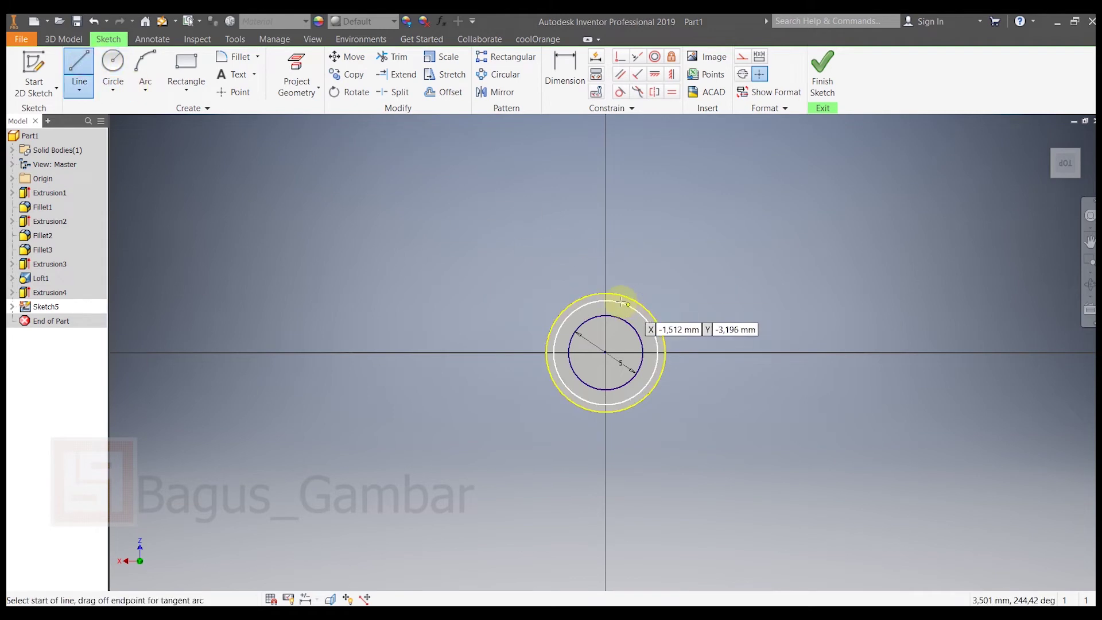
scroll(606, 312, up, 5)
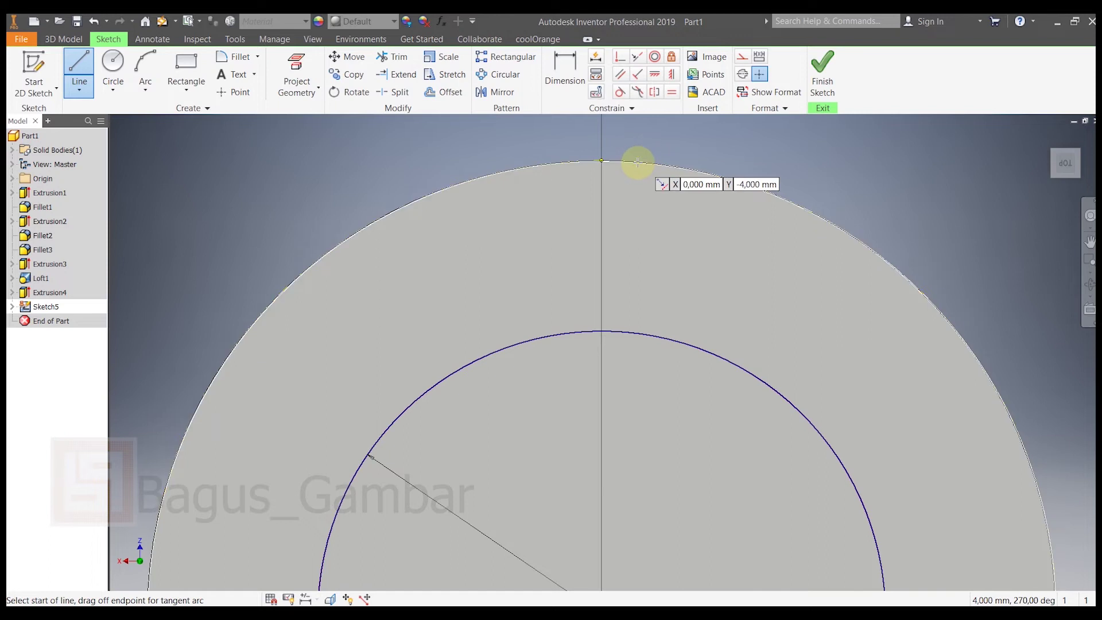
click(639, 161)
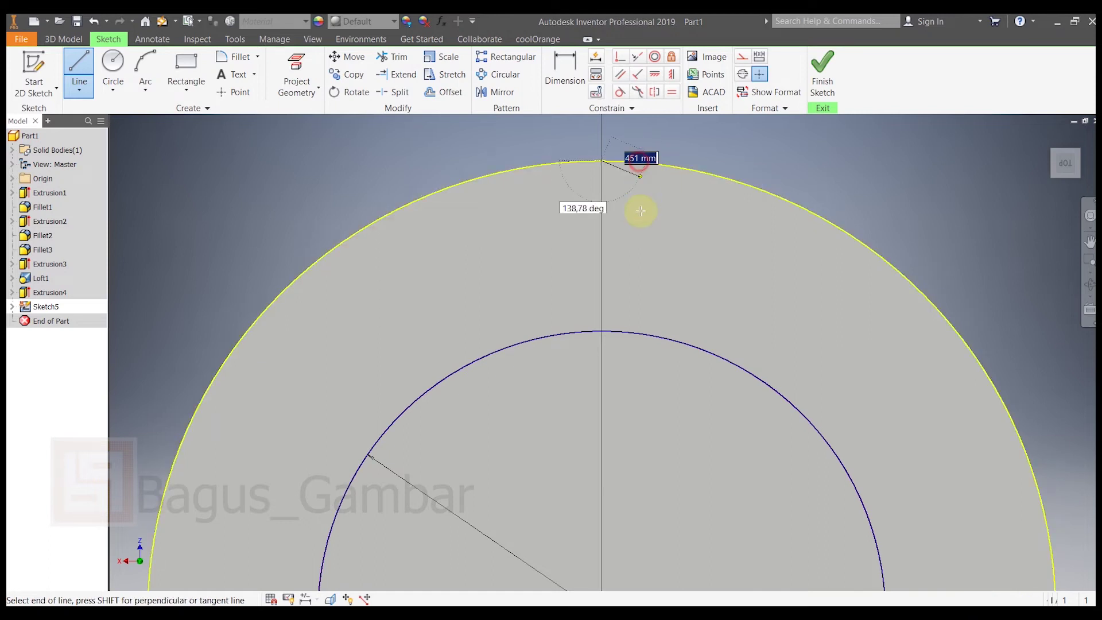
key(Escape)
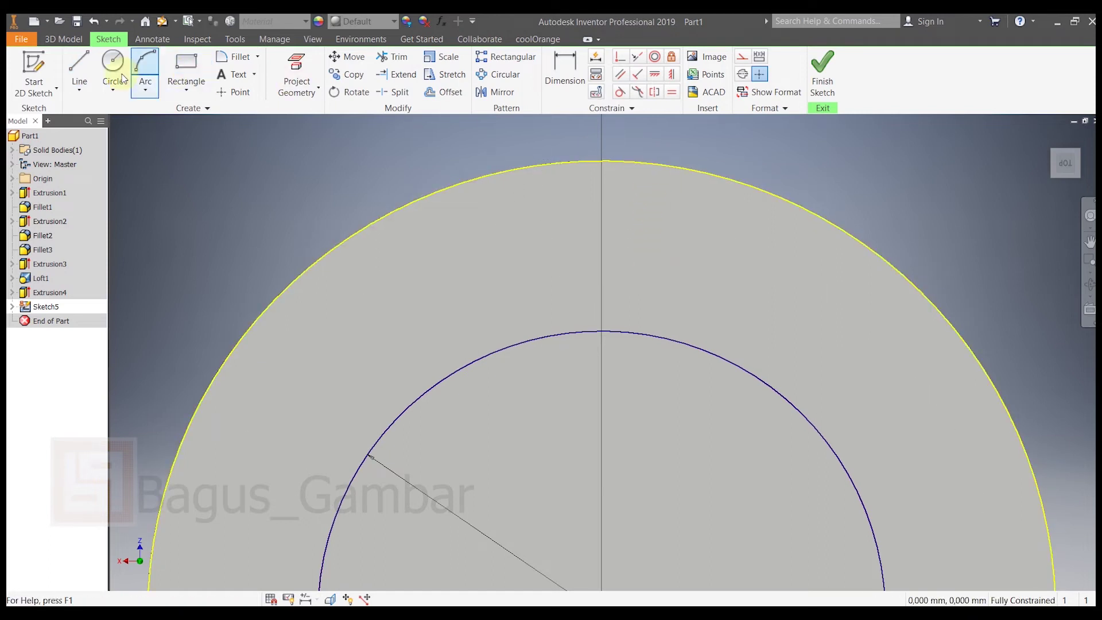
Step: Draw two vertical lines about 1.4 mm apart, one each side of the vertical axis, joining the 5 mm circle to the projected outer circle
click(79, 74)
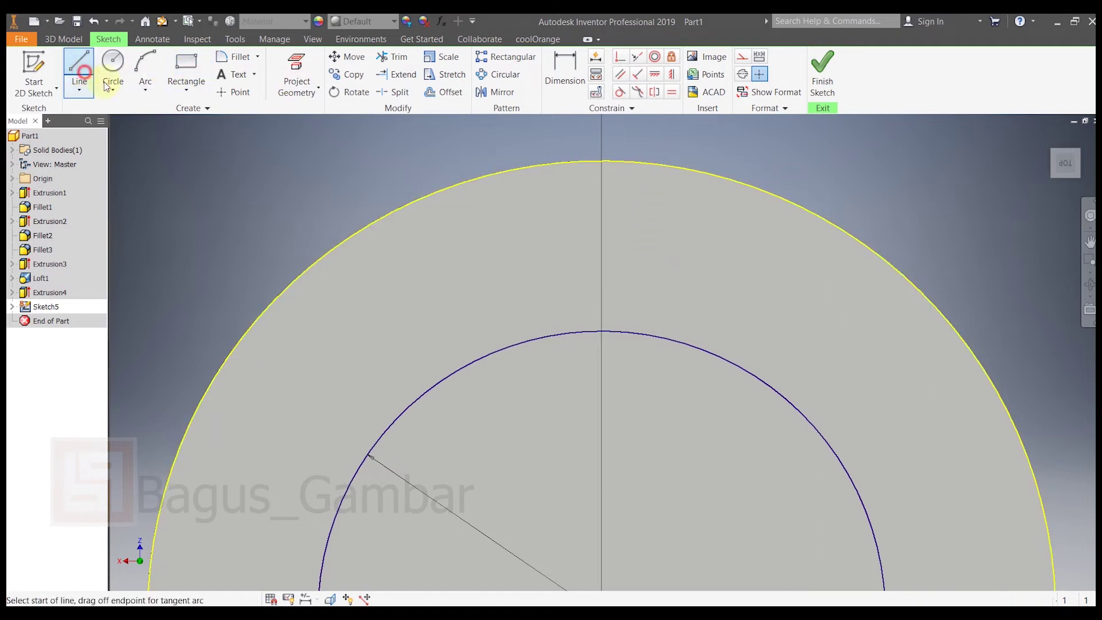
click(679, 169)
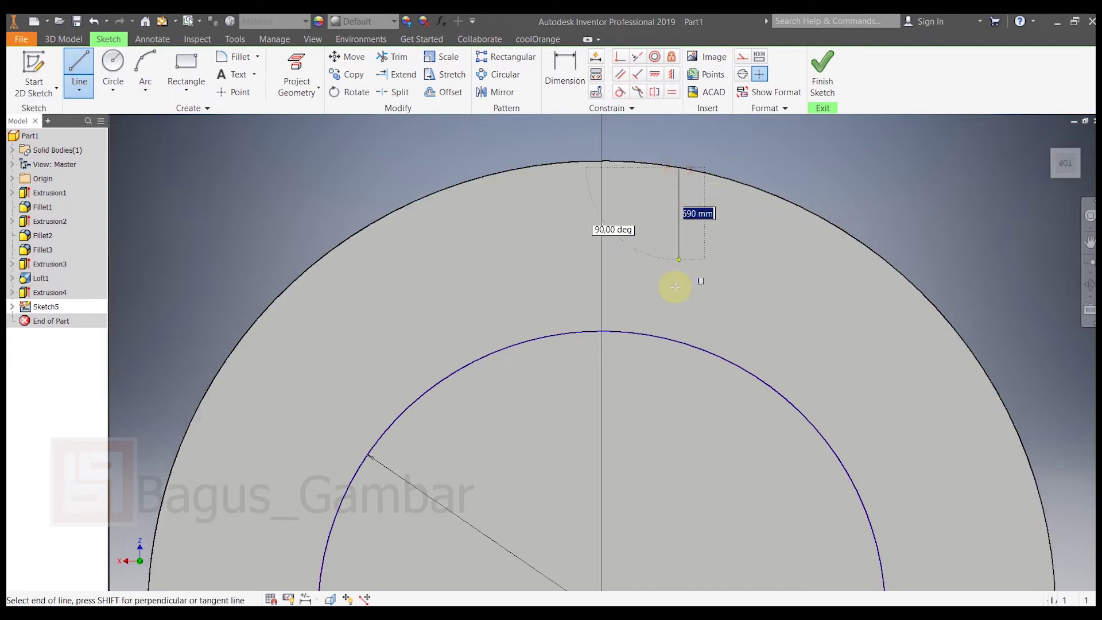
double_click(677, 341)
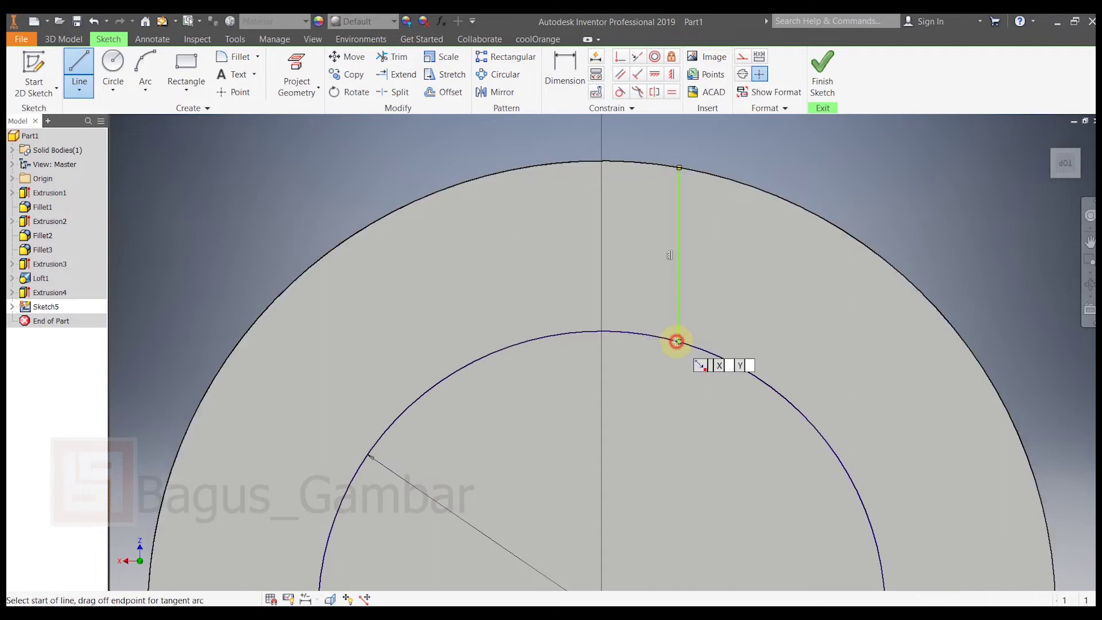
click(522, 342)
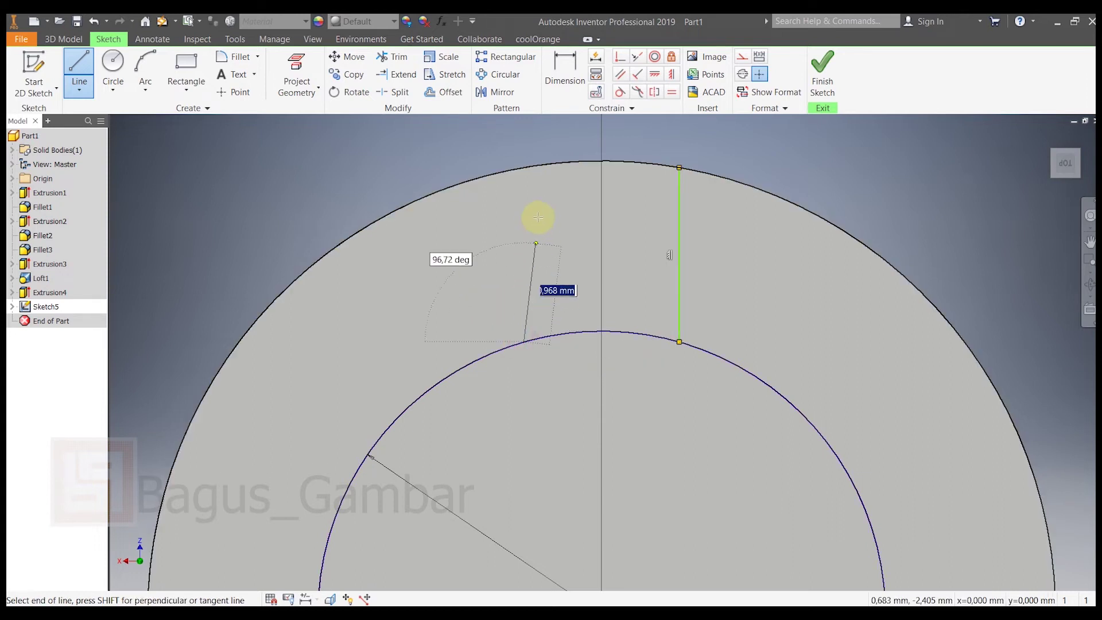
click(529, 168)
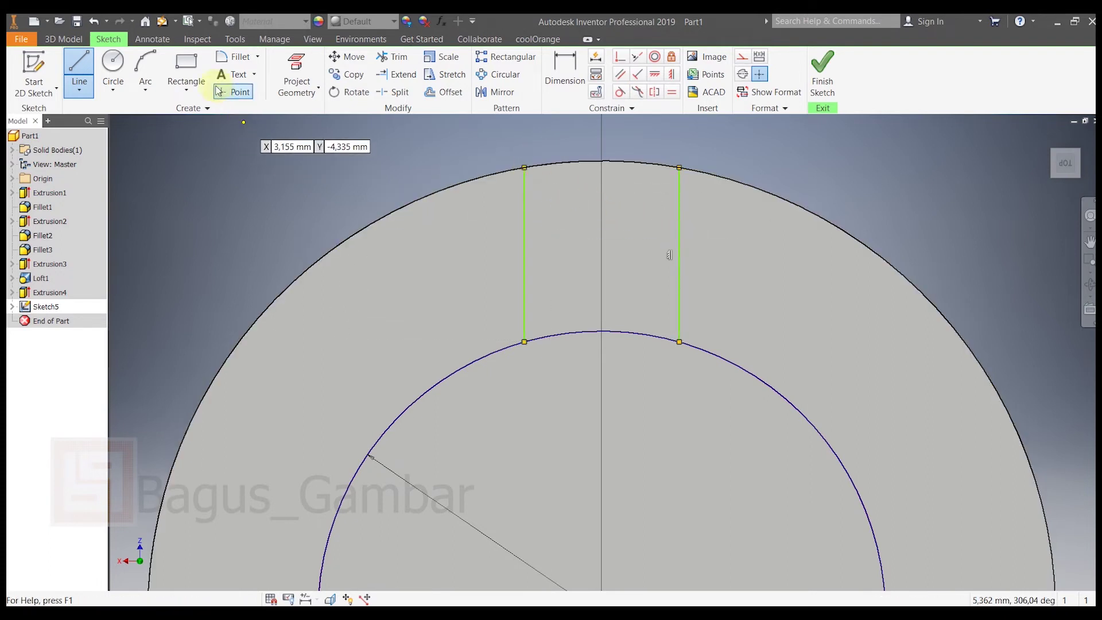
Step: Close both ends of the two vertical lines with three-point arcs that follow the 5 mm circle and the outer circle
click(137, 64)
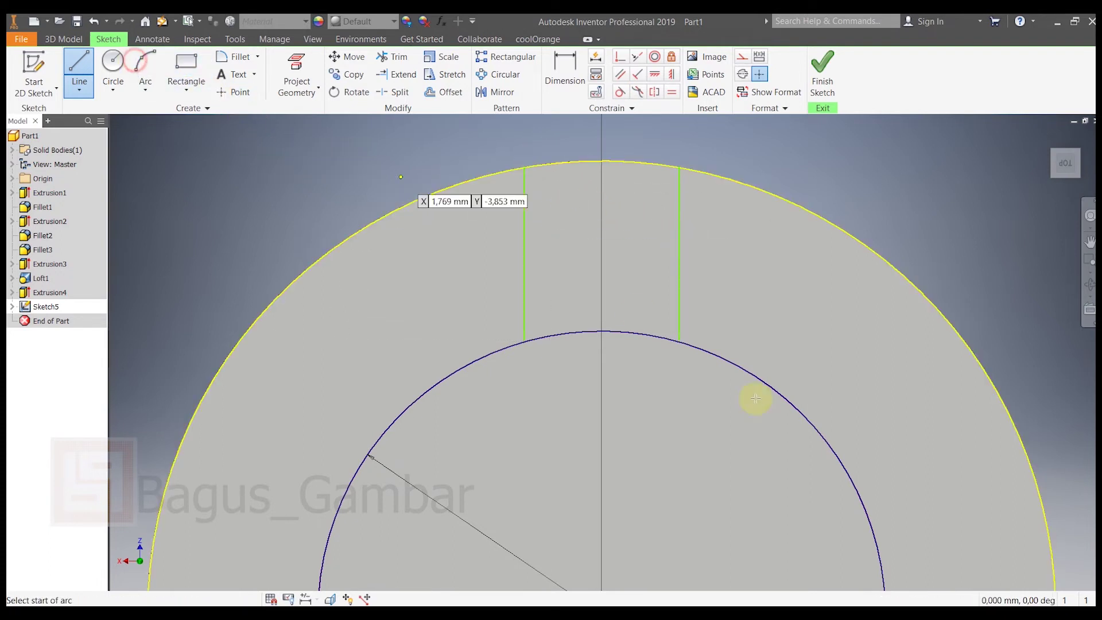
click(525, 340)
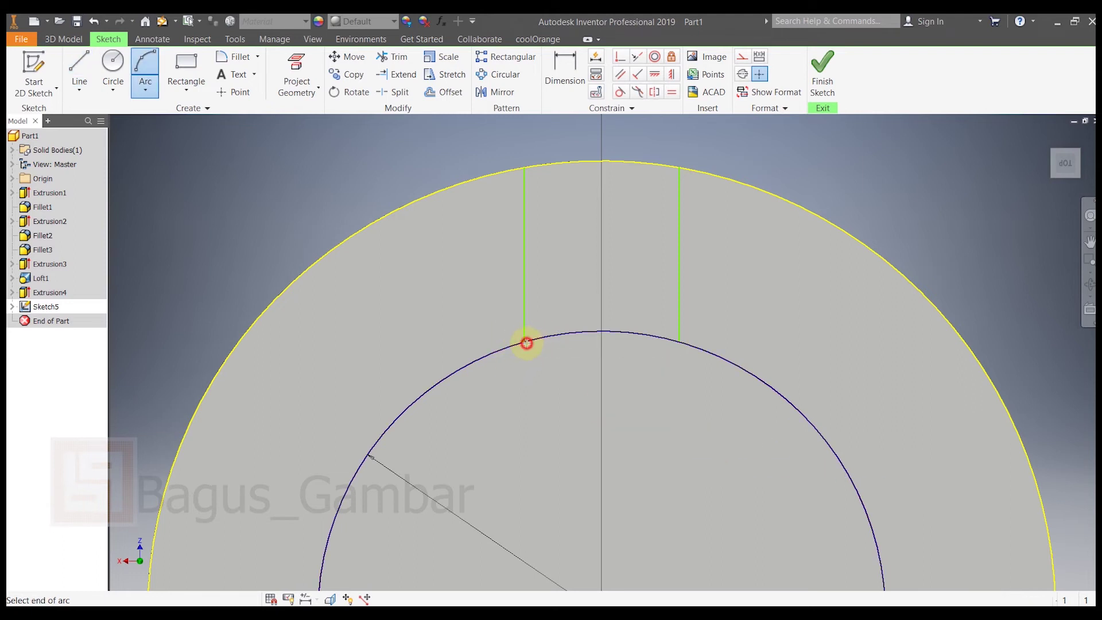
click(679, 340)
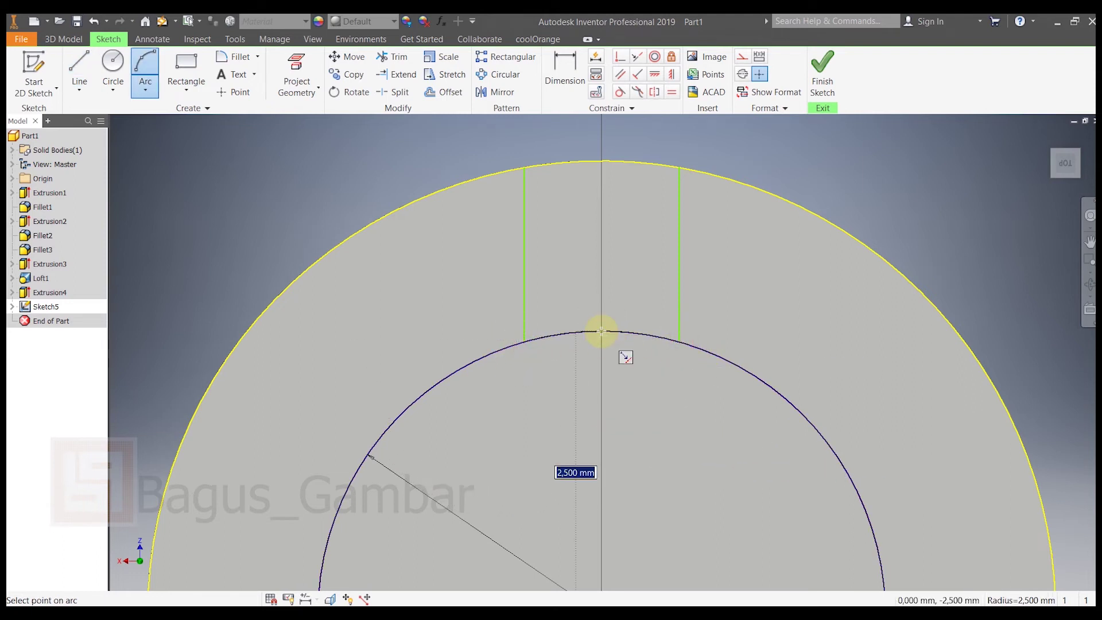
click(601, 331)
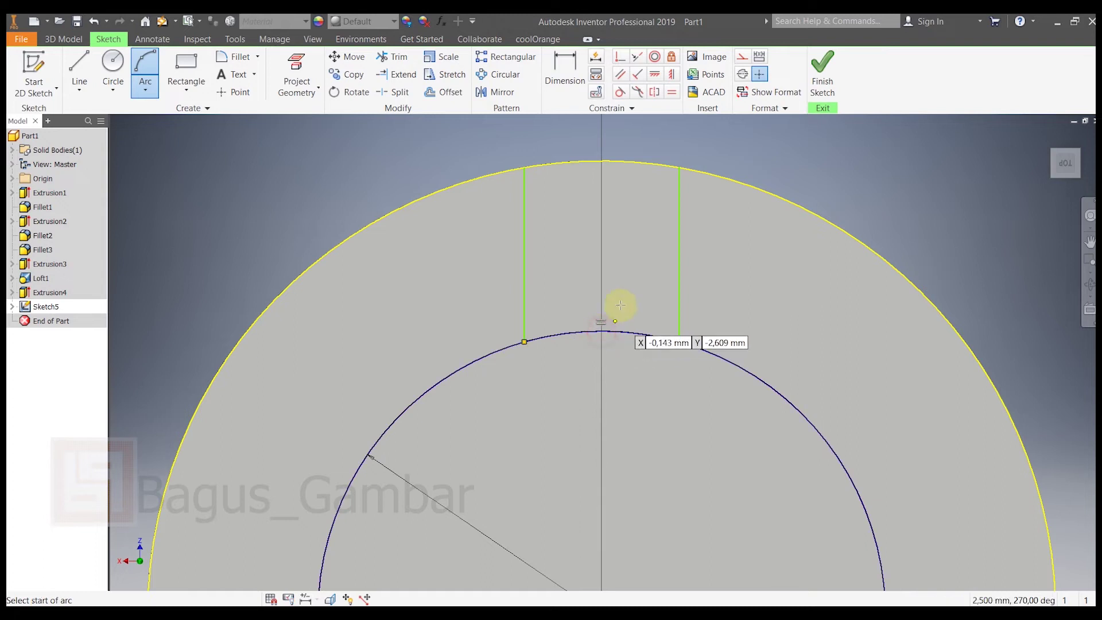
click(524, 166)
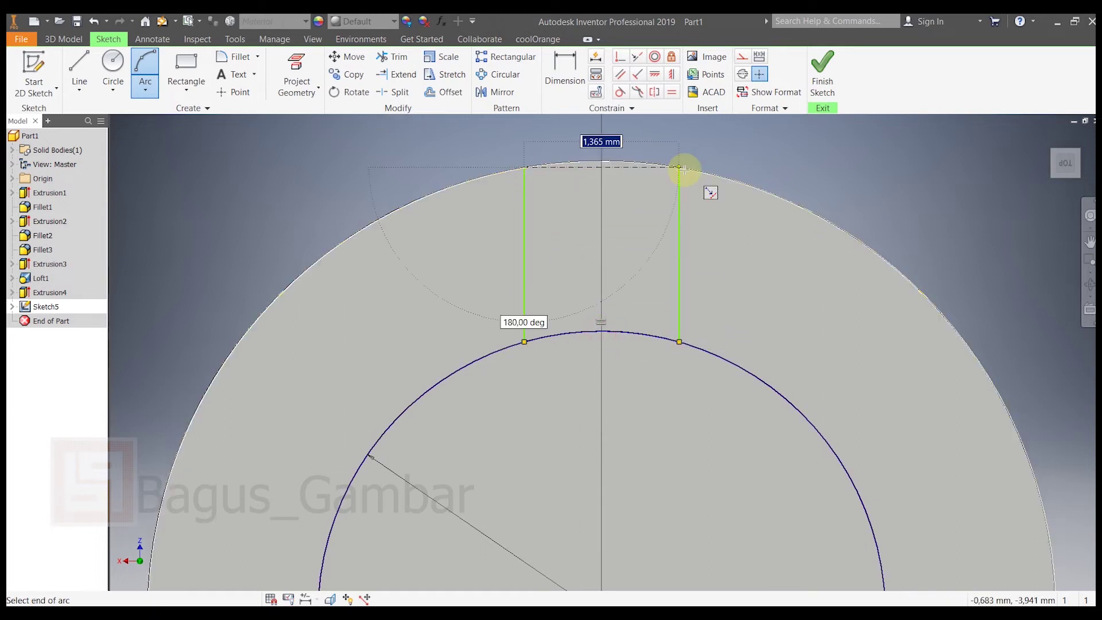
click(679, 167)
click(599, 161)
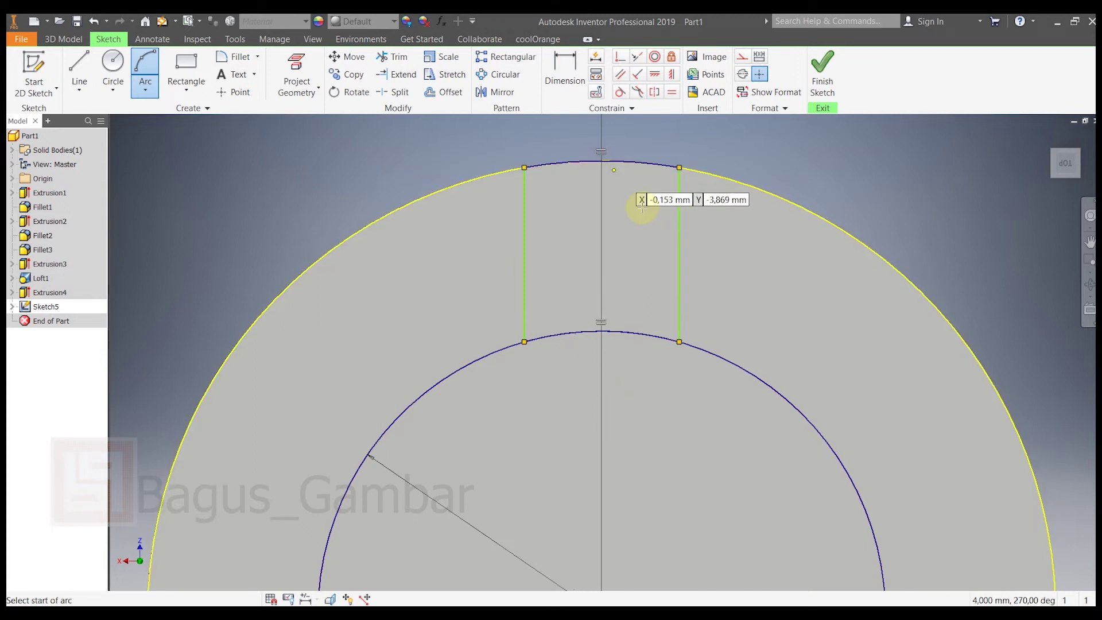
right_click(251, 186)
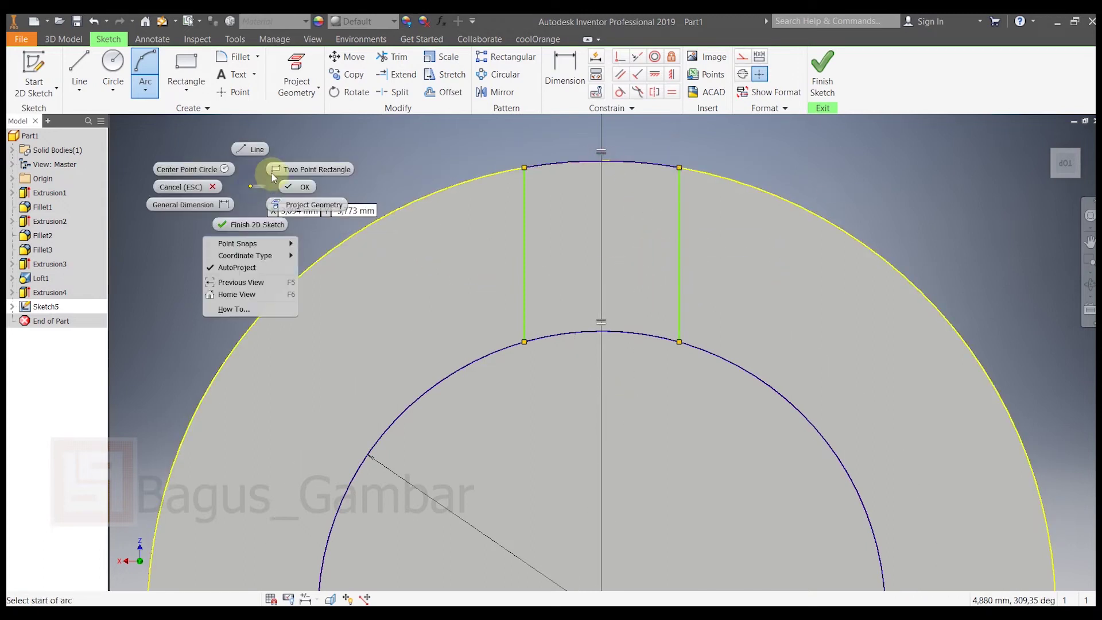
click(293, 186)
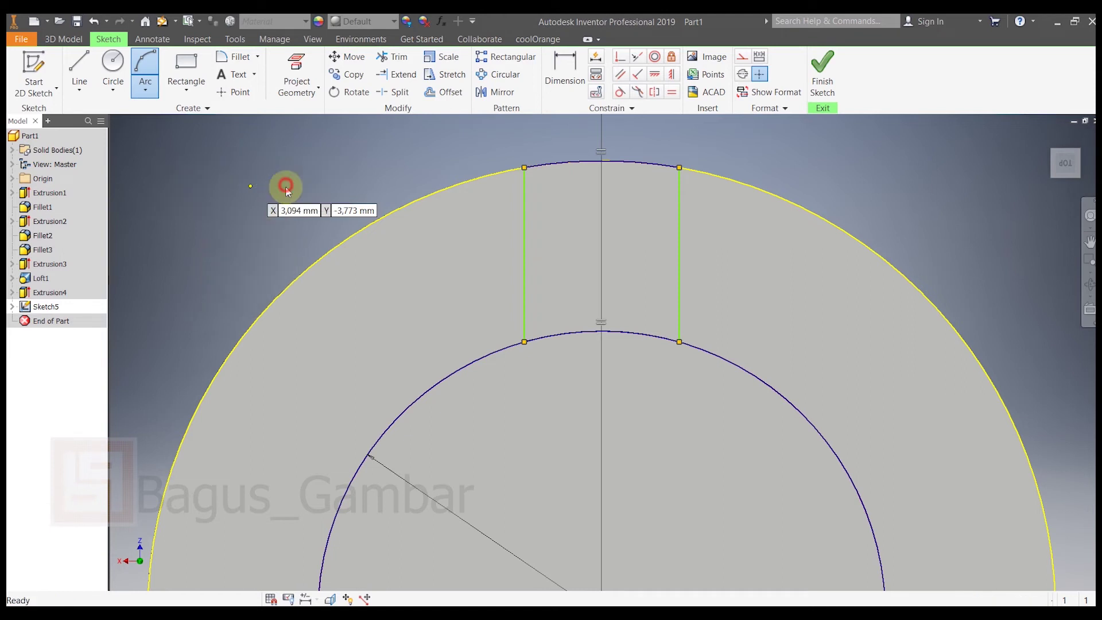
Step: Delete the 5 mm circle so that only the notch's inner arc stays in the sketch
right_click(364, 227)
click(472, 179)
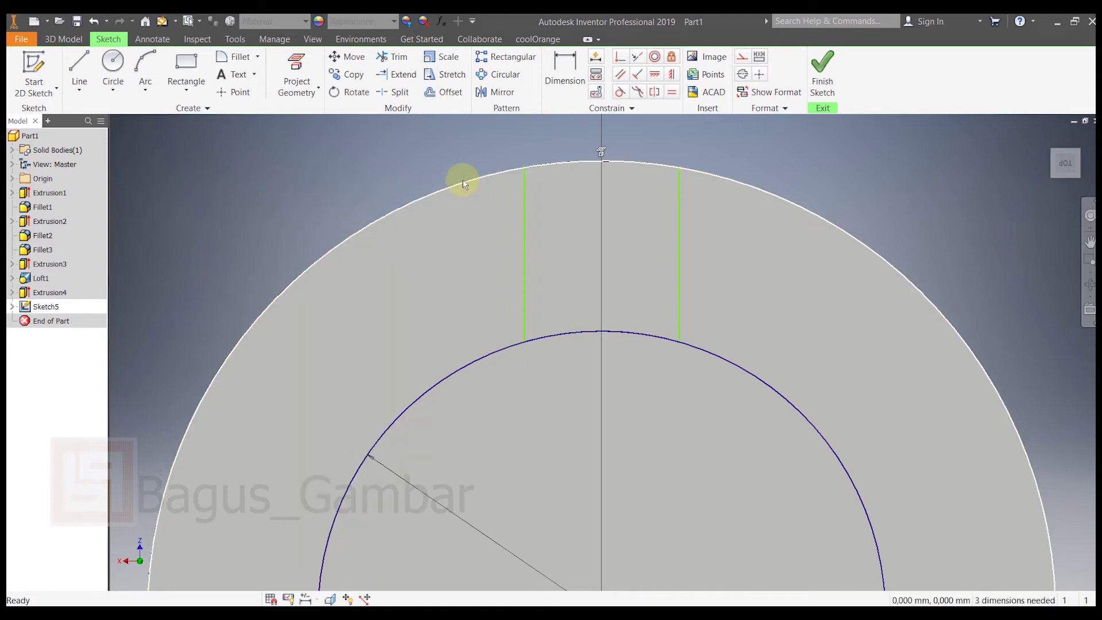
click(490, 352)
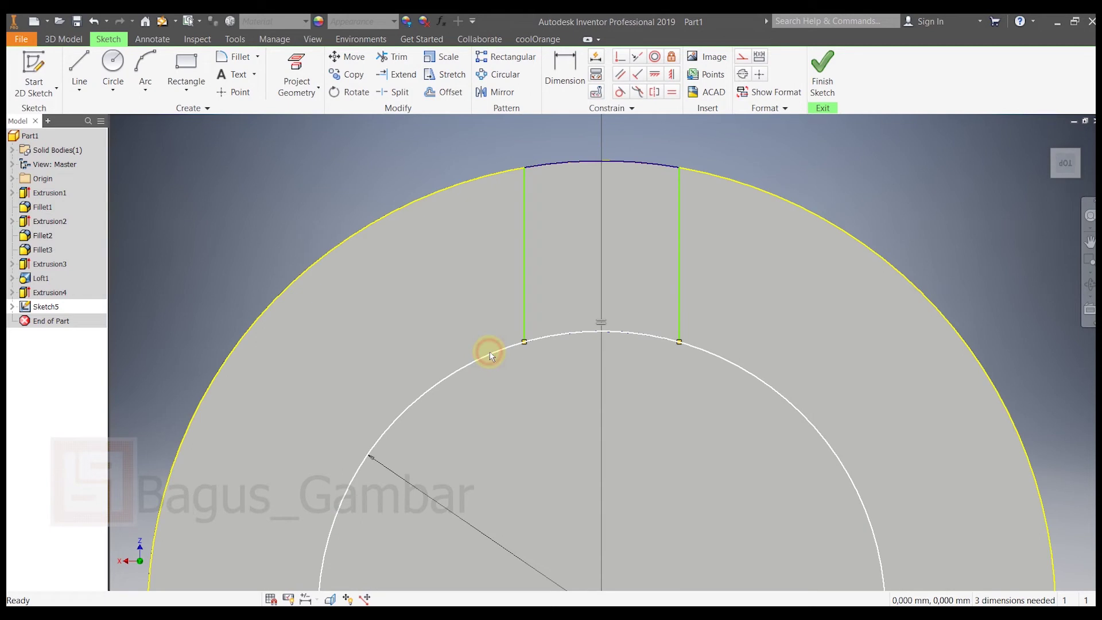
right_click(489, 352)
click(491, 320)
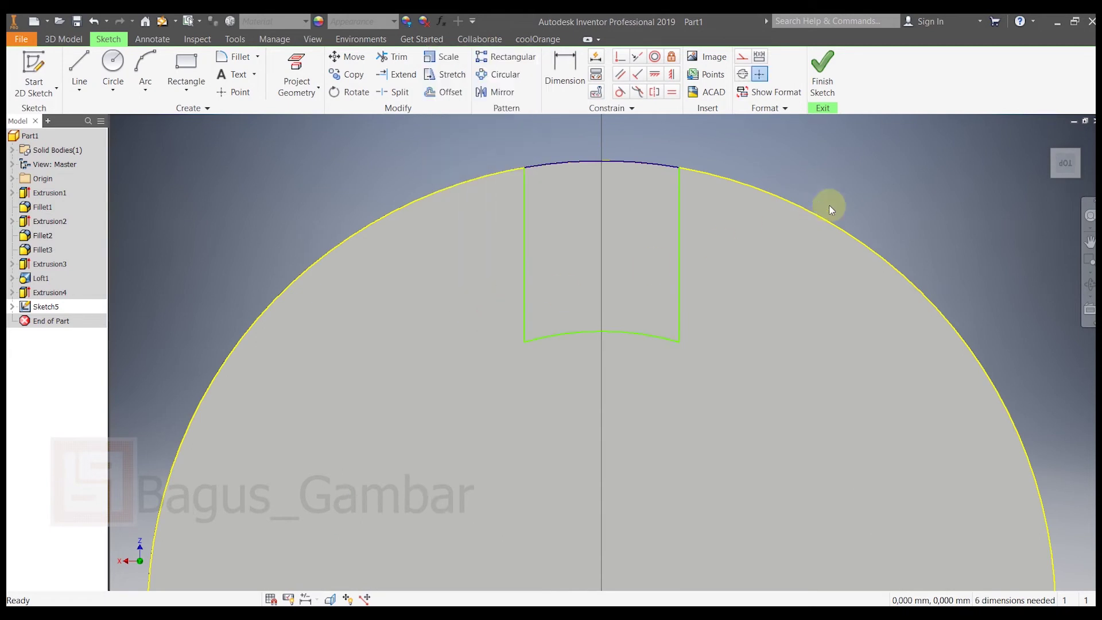
Step: Change the projected outer circle of the top disc to construction geometry
right_click(827, 224)
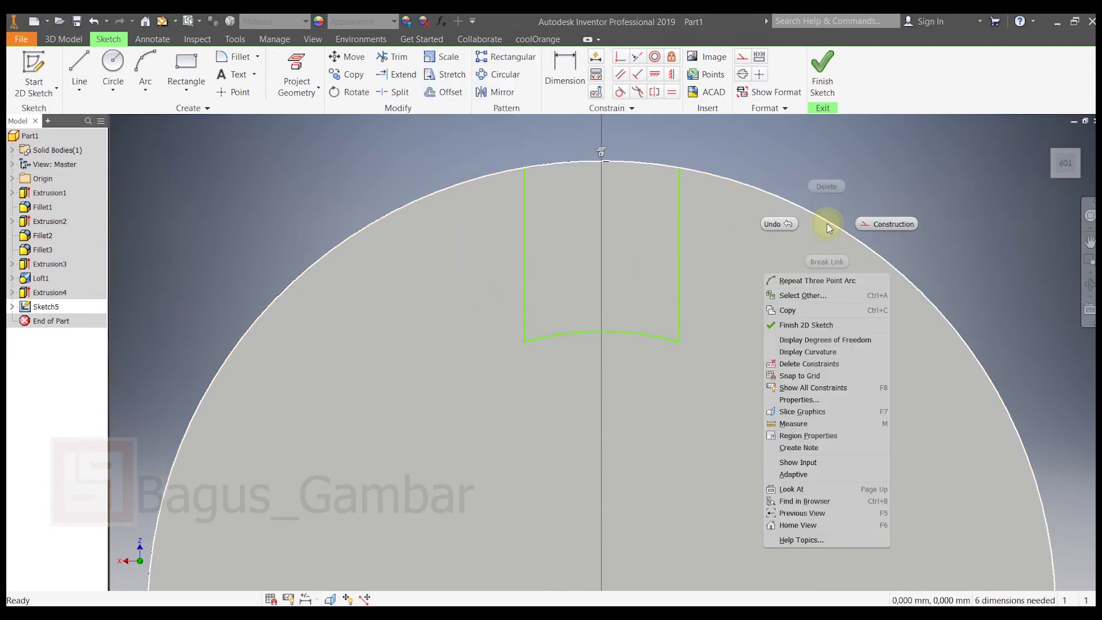
click(908, 176)
key(F2)
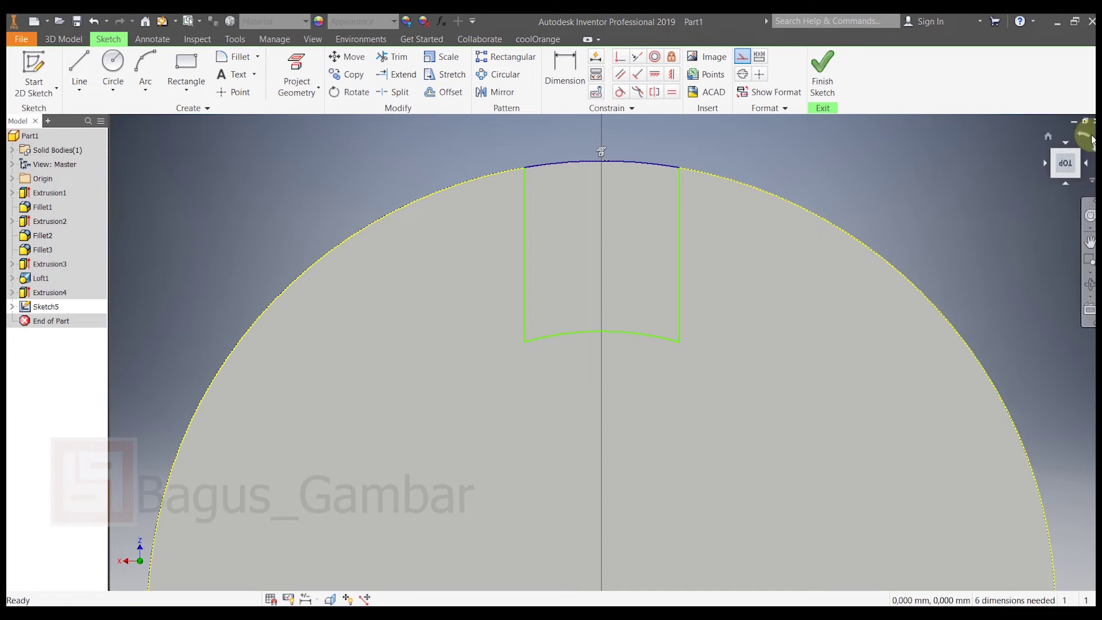
Step: Pattern the notch profile, excluding the outer circle, as 6 instances over 360 degrees around the origin
click(1063, 163)
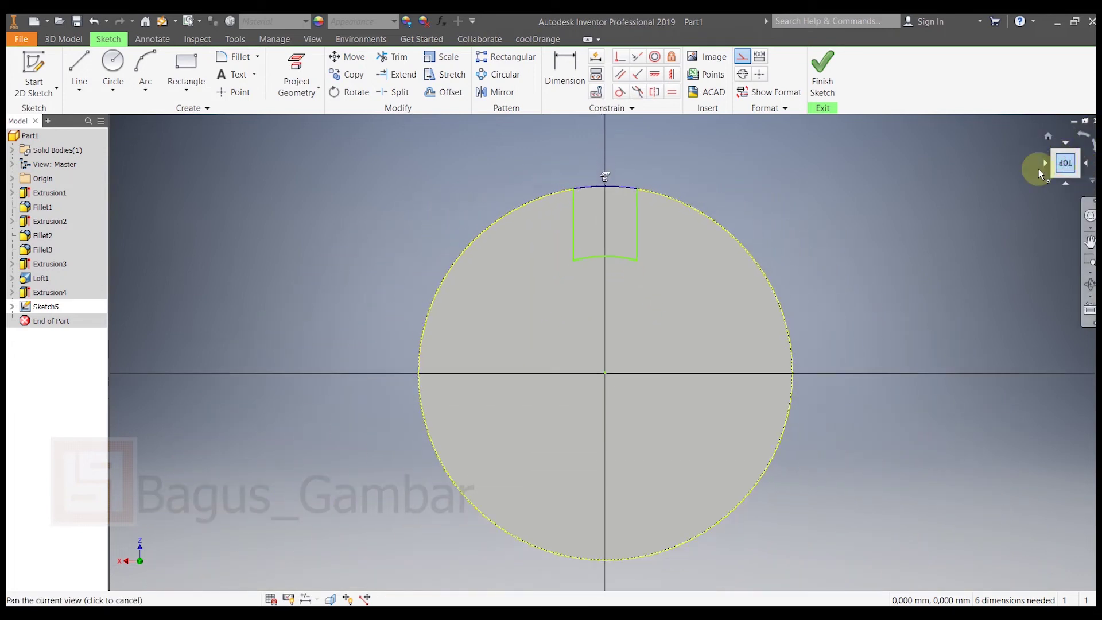
drag(683, 191, 527, 293)
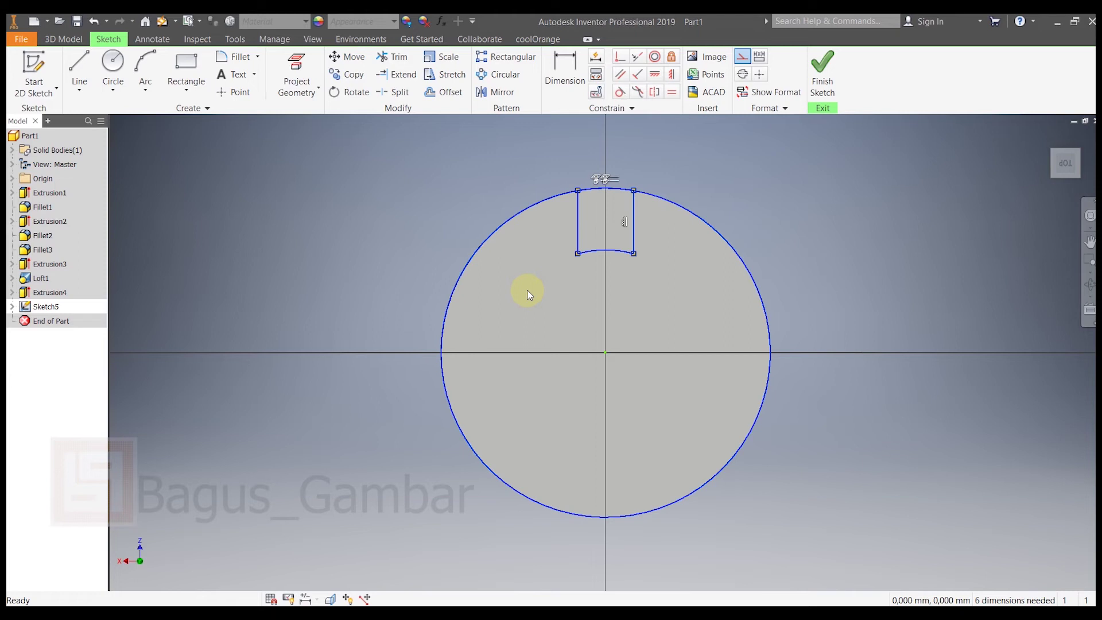
ctrl+click(748, 267)
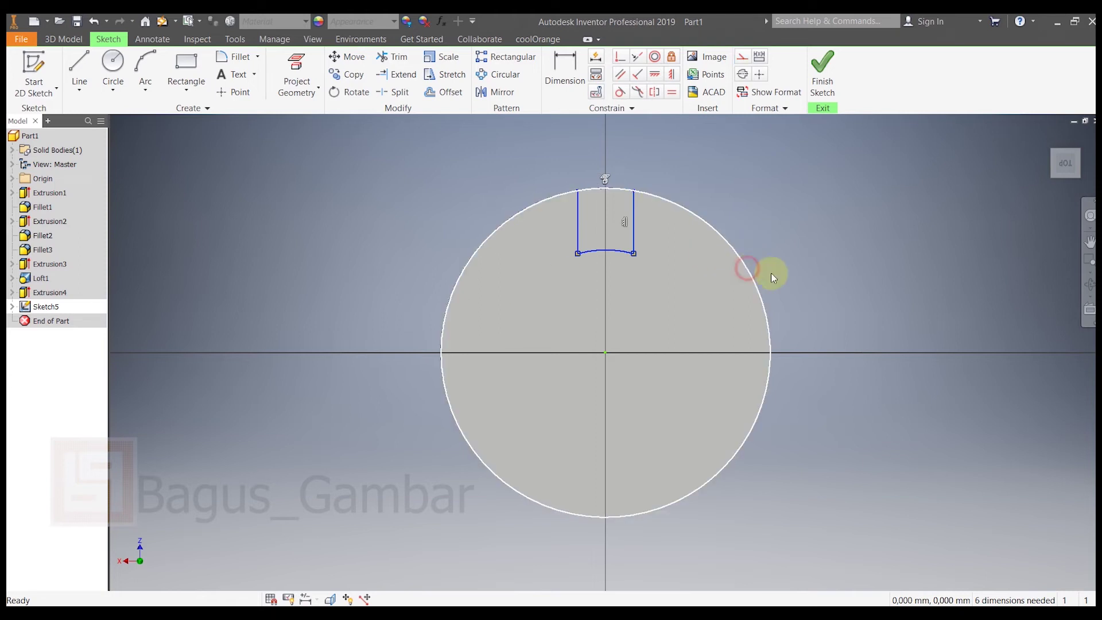
click(507, 79)
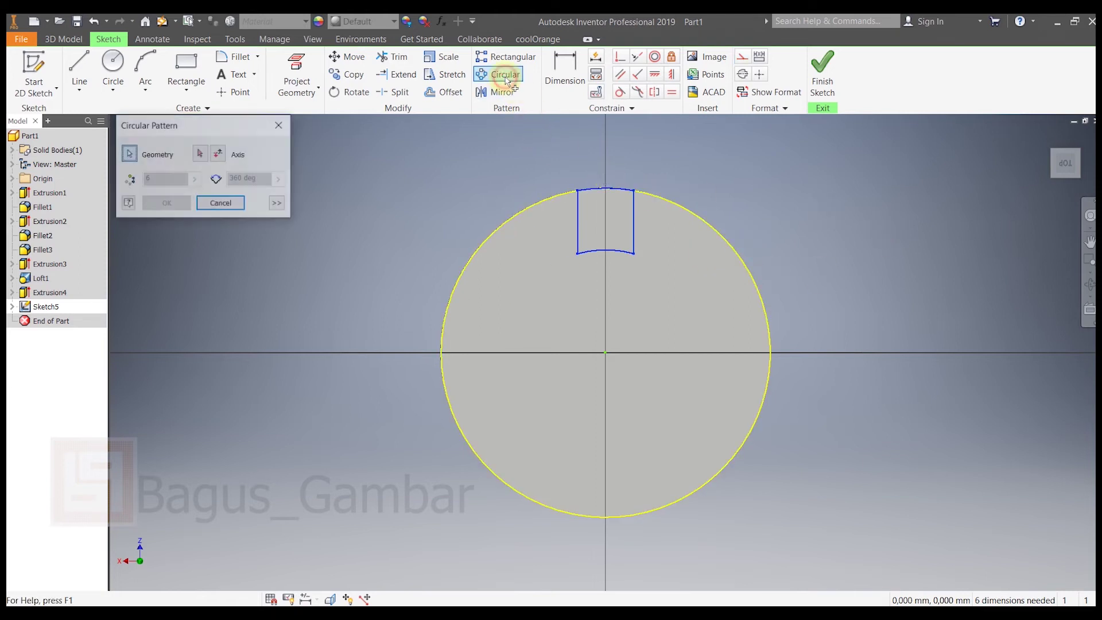
click(607, 353)
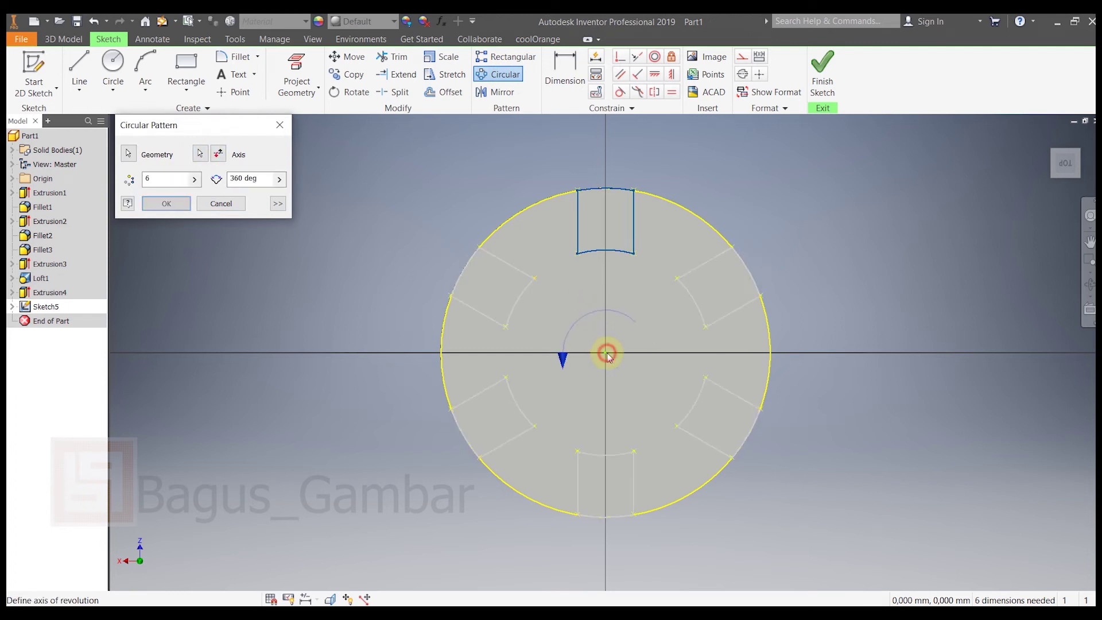
click(167, 206)
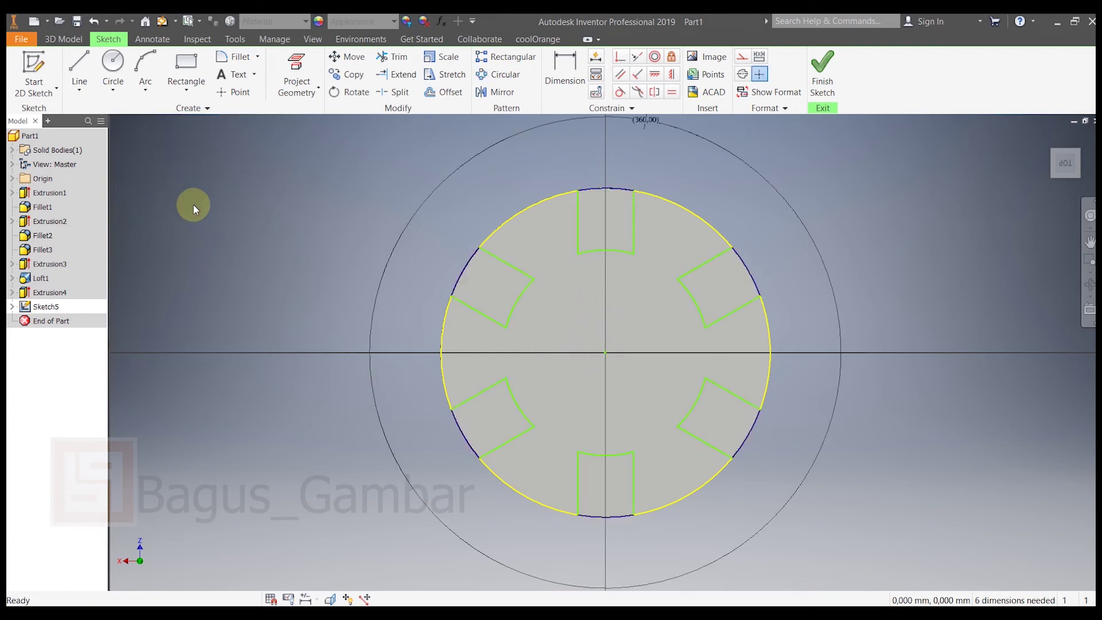
Step: Draw a 5 mm diameter circle centred on the origin through the inner corners of the notches
click(113, 66)
click(608, 353)
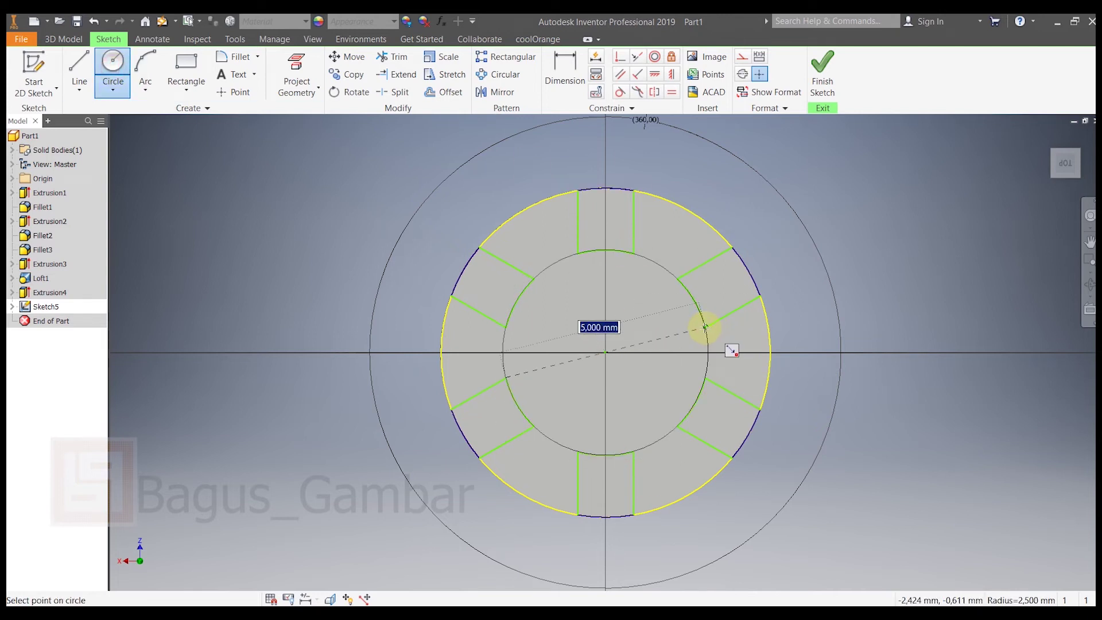
click(706, 328)
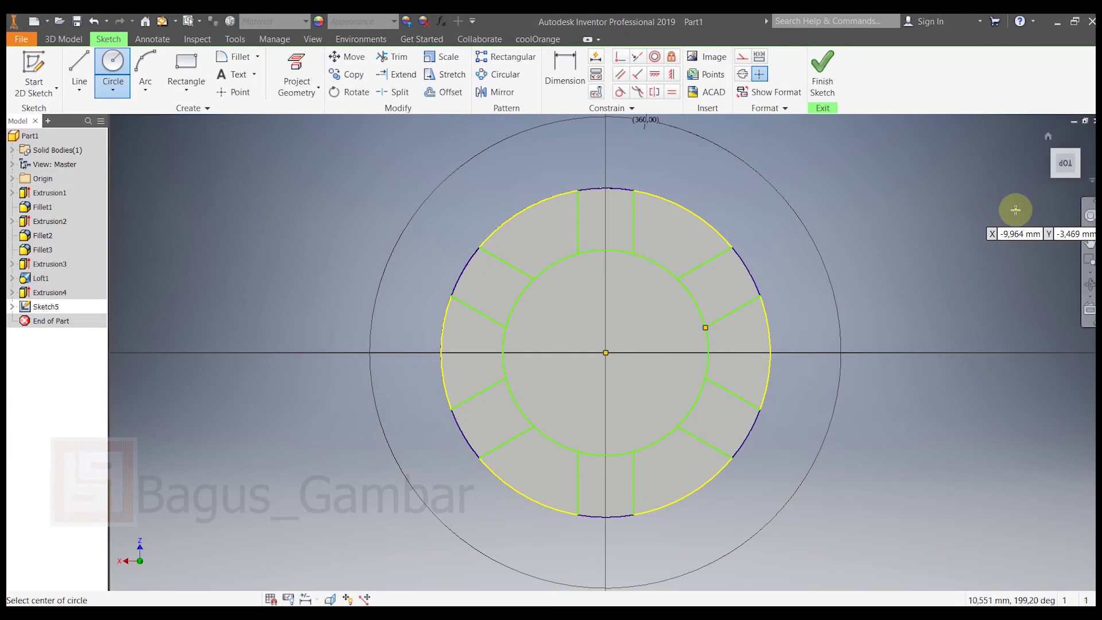
Step: Extrude the six ring segments between the notches 1.5 mm upward, joined to the top disc, as battlements
click(1061, 181)
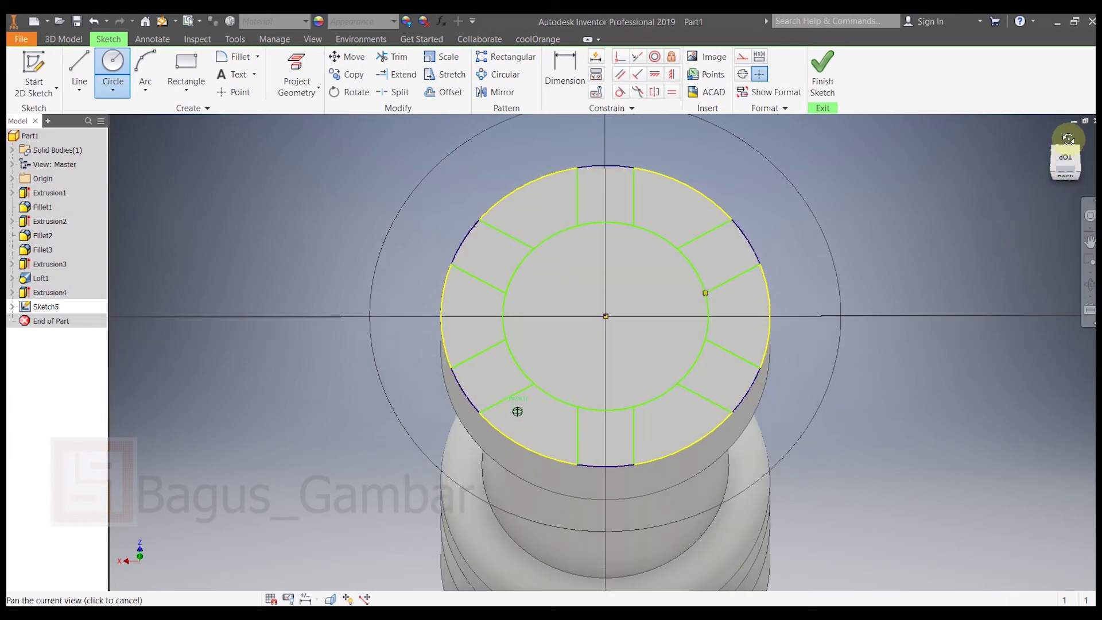
click(48, 36)
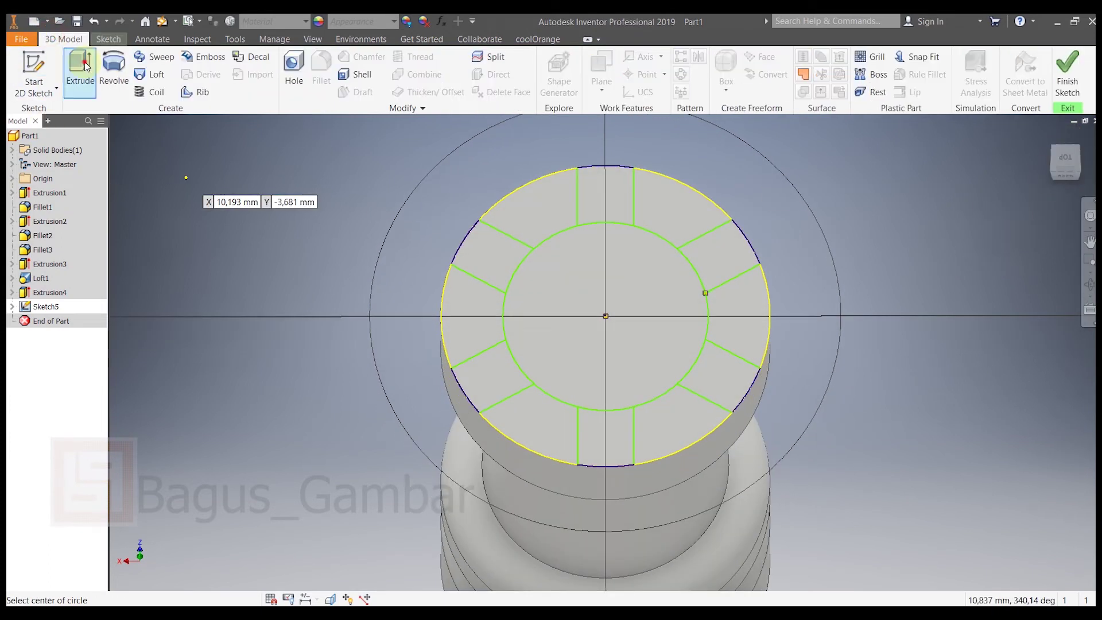
click(80, 72)
click(550, 208)
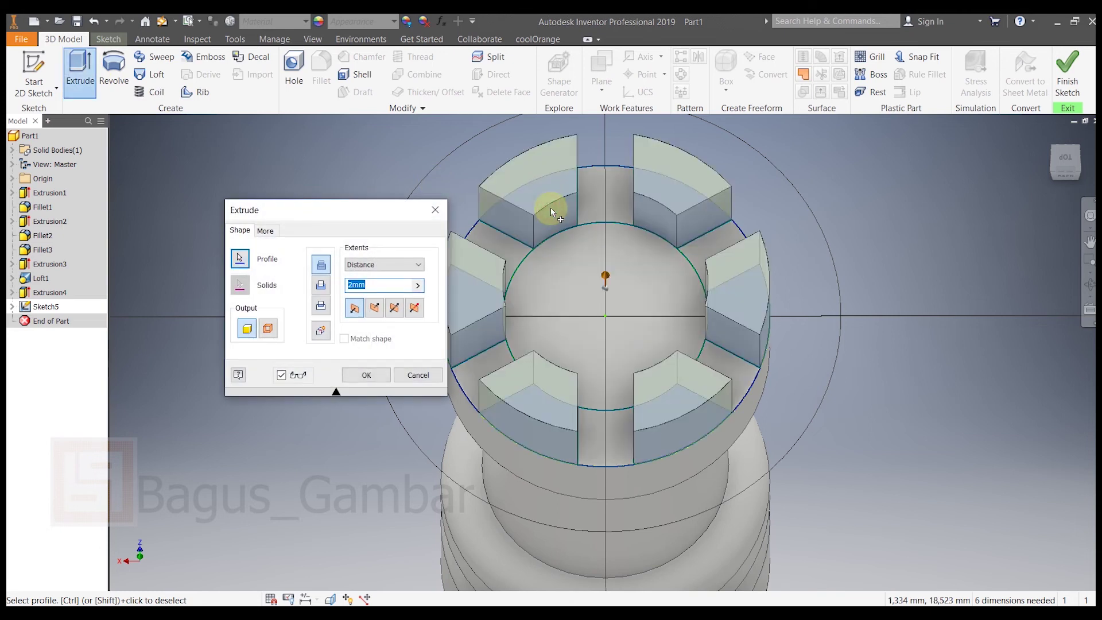
mouse_move(1068, 166)
mouse_down()
mouse_move(1063, 214)
mouse_move(1067, 179)
mouse_move(1043, 179)
mouse_move(1066, 174)
mouse_up()
click(1067, 178)
double_click(354, 286)
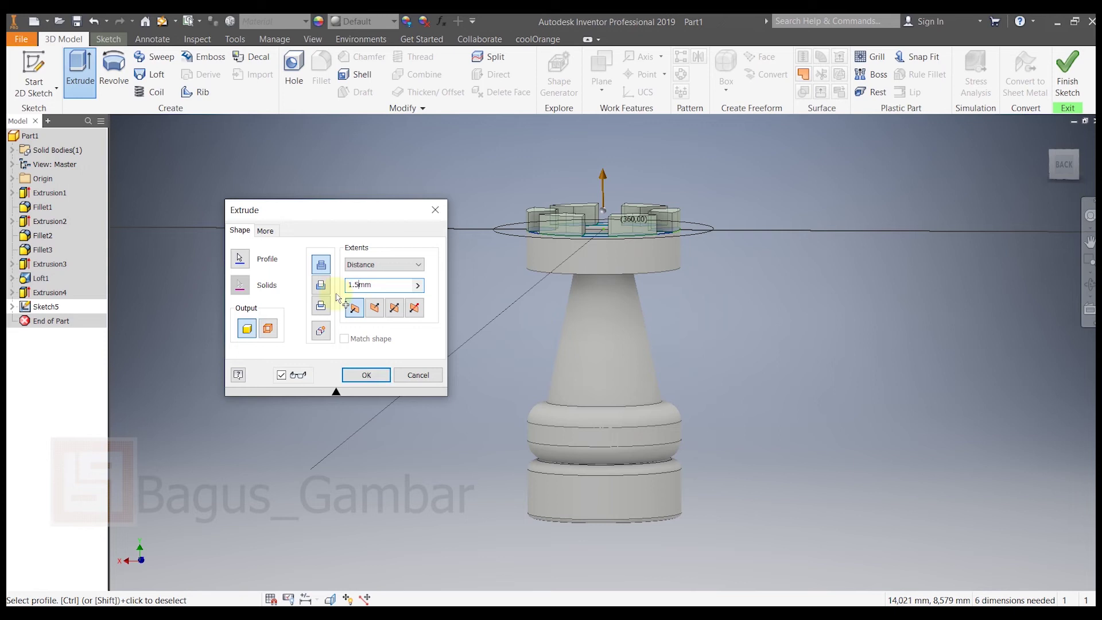
click(386, 375)
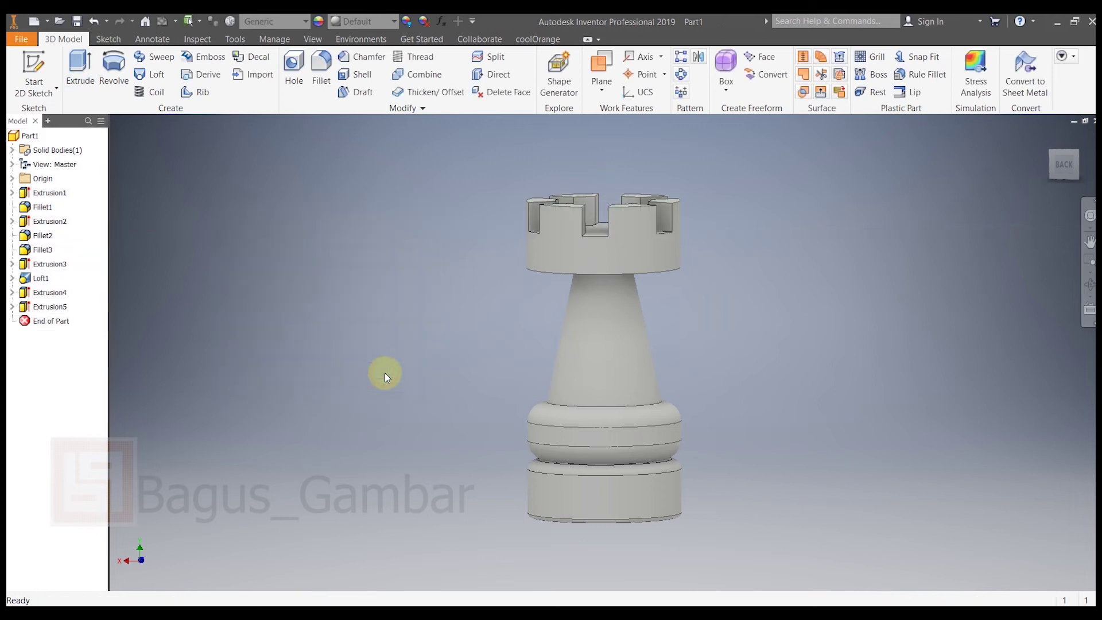
Step: Fillet the lower outer edge of the rook's head with a 0.5 mm radius
click(1090, 242)
shift+middle_drag(628, 310, 629, 280)
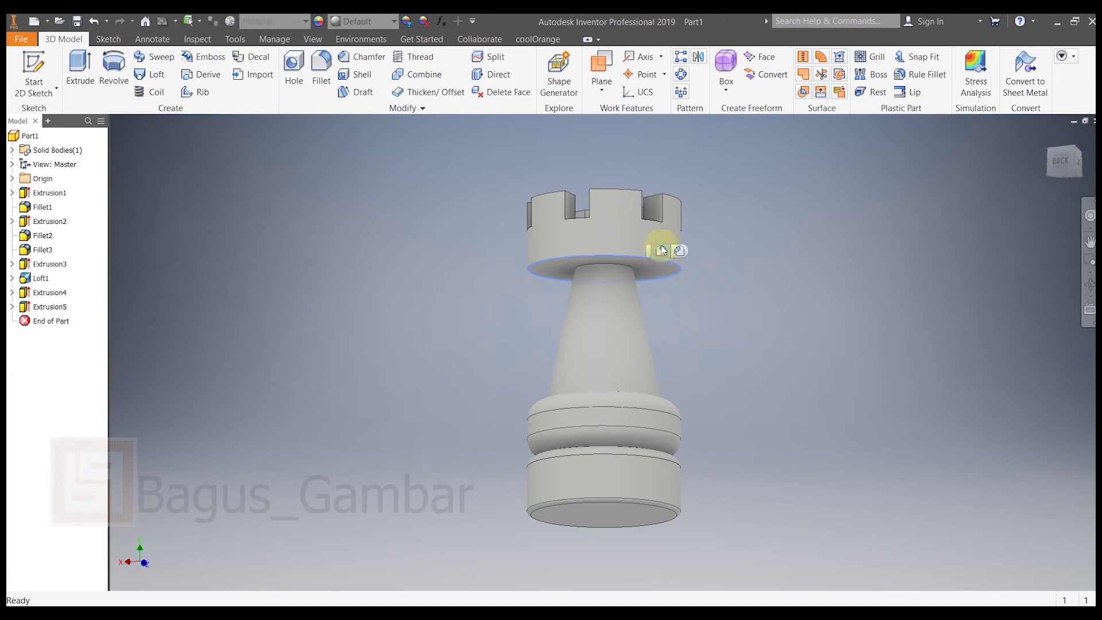
click(662, 251)
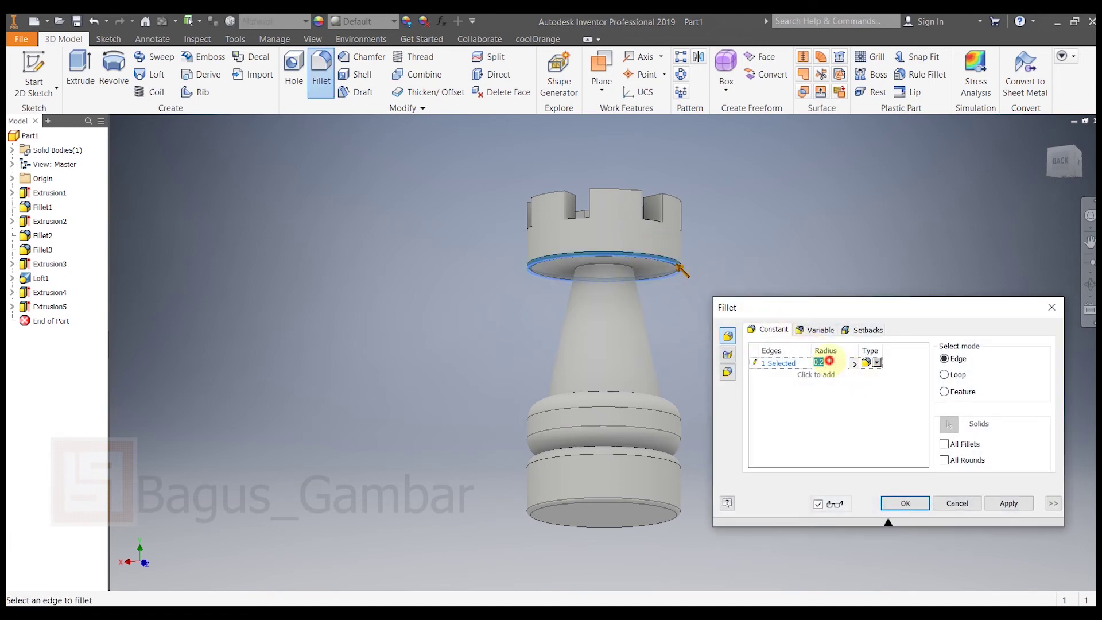
text(0.5)
click(829, 361)
click(1009, 503)
click(957, 503)
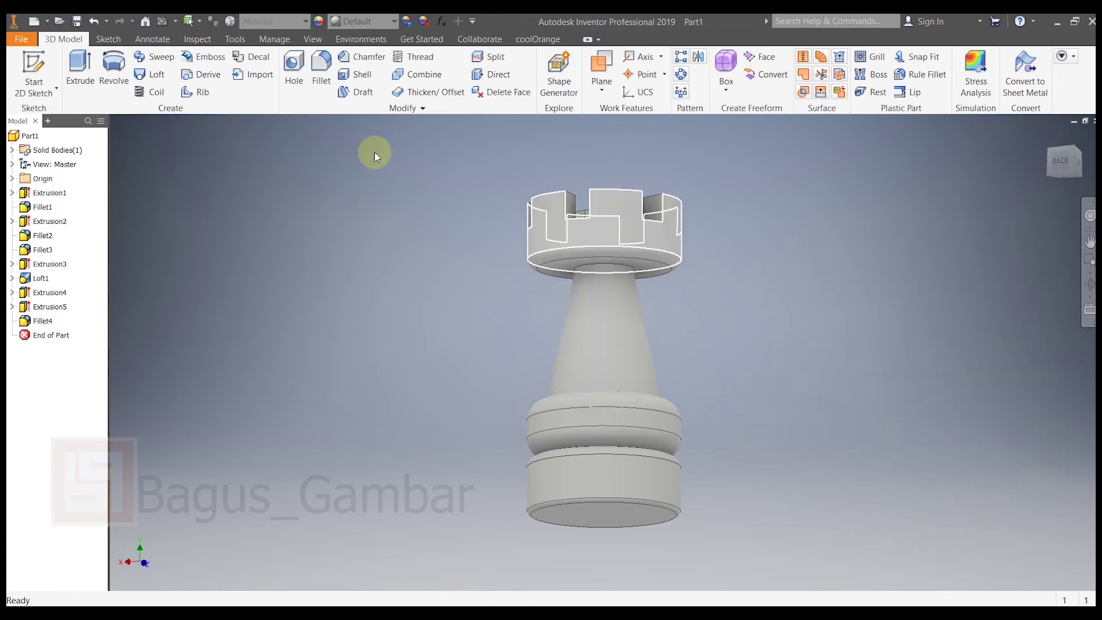
Step: Fillet the edge where the cone meets the underside of the head with a 0.2 mm radius
click(611, 263)
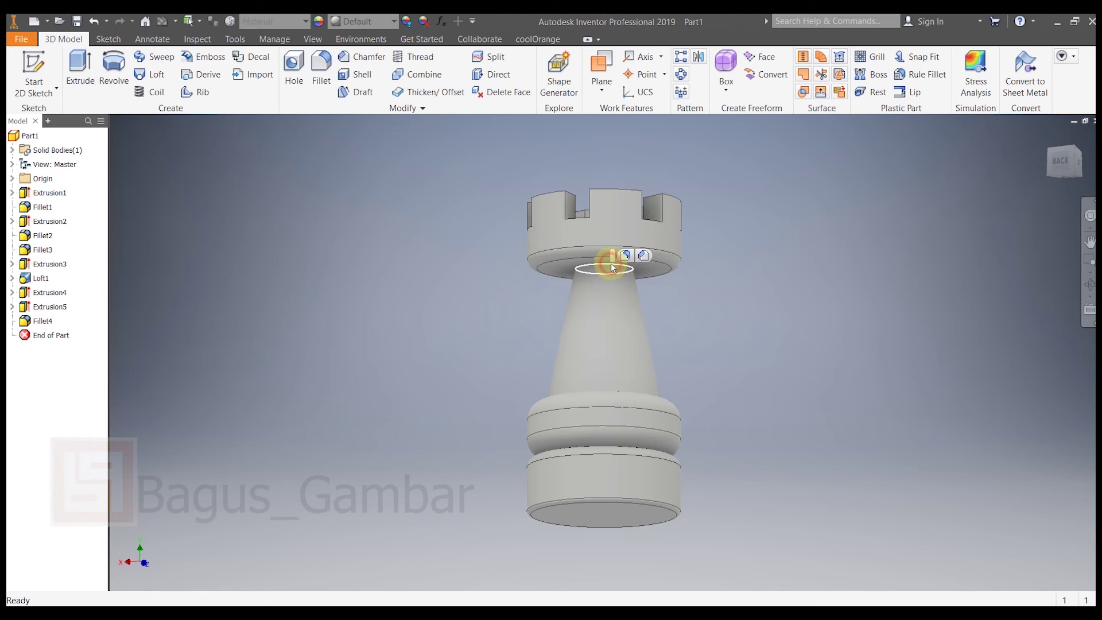
click(624, 257)
click(837, 363)
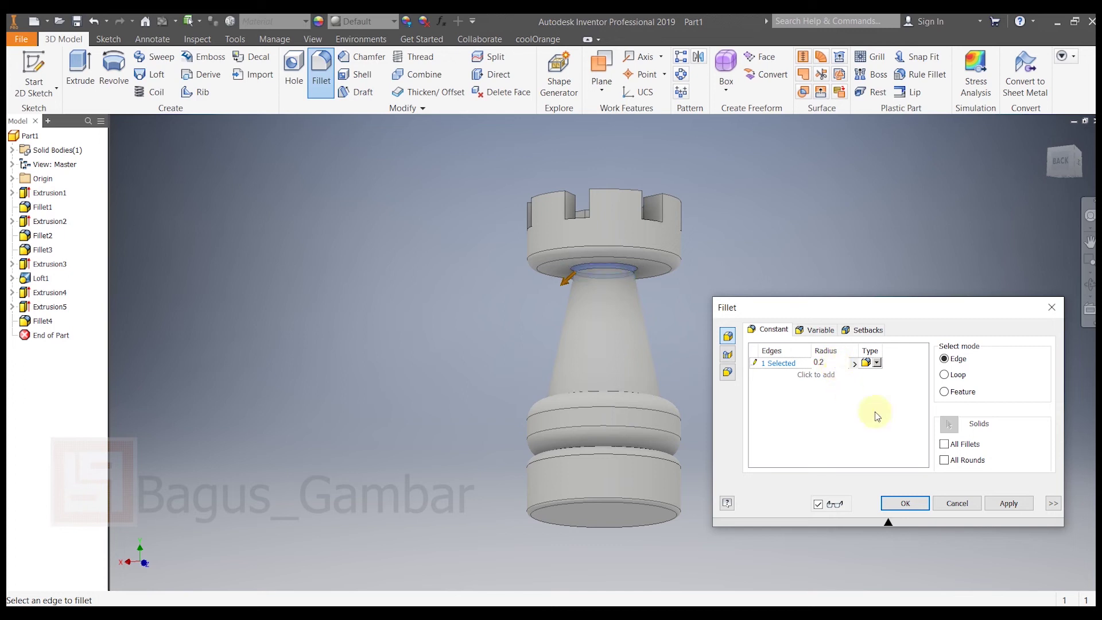
click(1014, 504)
Step: Fillet the edge where the cone's base meets the rounded disc with a 0.2 mm radius
shift+middle_drag(1040, 205, 1015, 201)
click(593, 428)
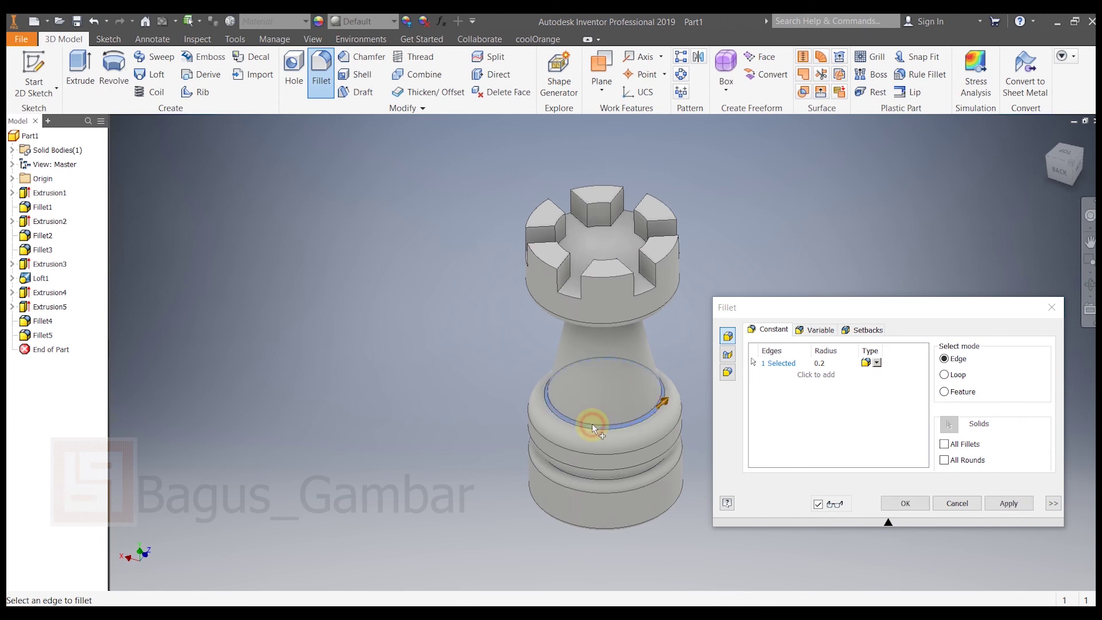
click(1013, 503)
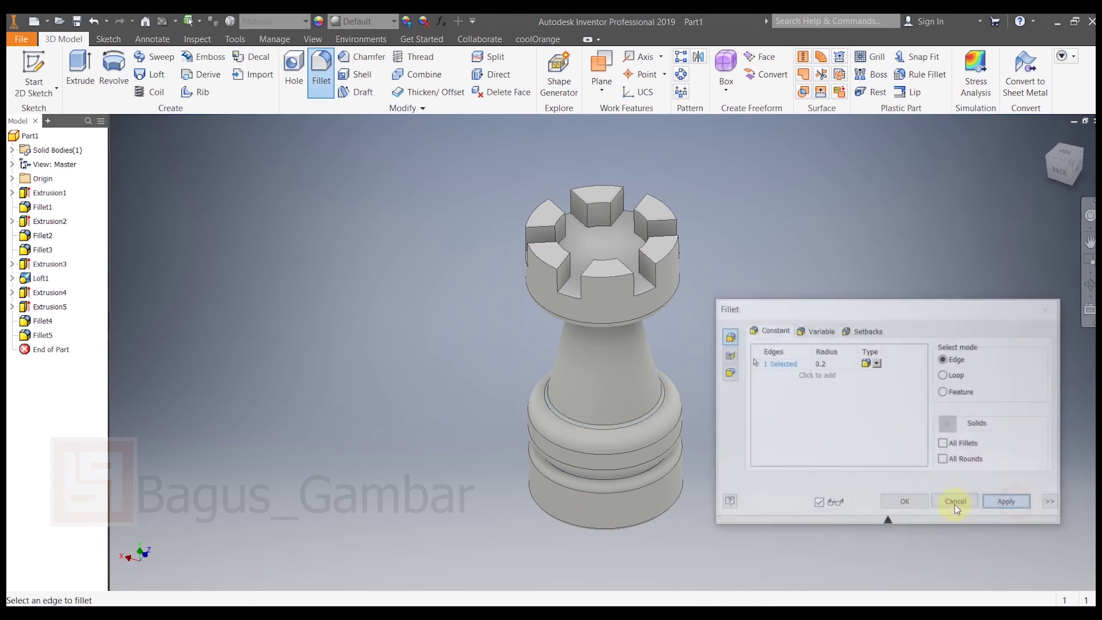
click(956, 504)
mouse_move(1064, 170)
mouse_down()
mouse_move(1027, 86)
mouse_move(1037, 58)
mouse_move(1063, 43)
mouse_up()
mouse_move(604, 358)
shift+middle_down()
mouse_move(631, 506)
mouse_move(701, 448)
mouse_move(637, 339)
mouse_move(540, 356)
mouse_move(505, 385)
mouse_move(511, 419)
mouse_move(551, 522)
mouse_move(597, 575)
mouse_move(626, 586)
mouse_move(618, 589)
mouse_move(641, 572)
shift+middle_up()
key(Escape)
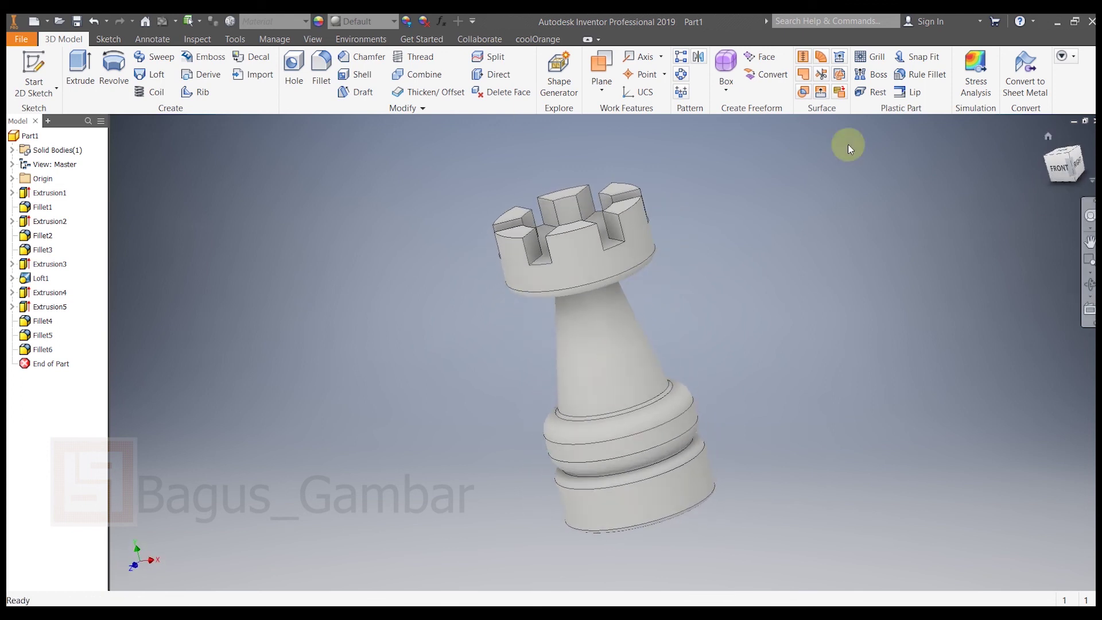
Step: Assign the Wood (Oak) material from the Inventor Material Library to the part
click(236, 39)
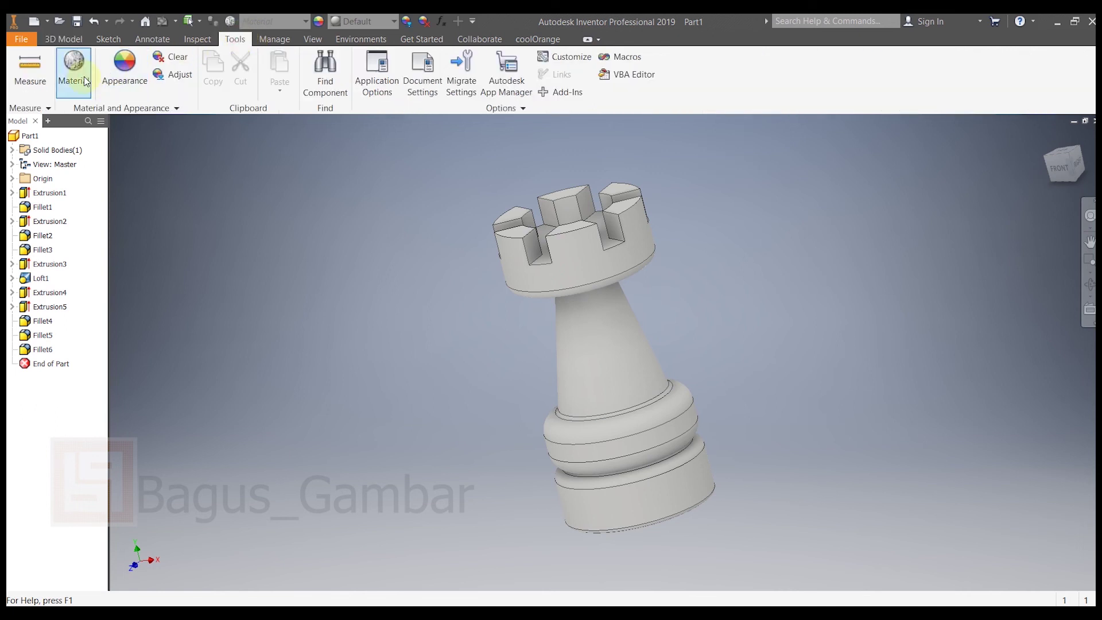
drag(299, 271, 294, 487)
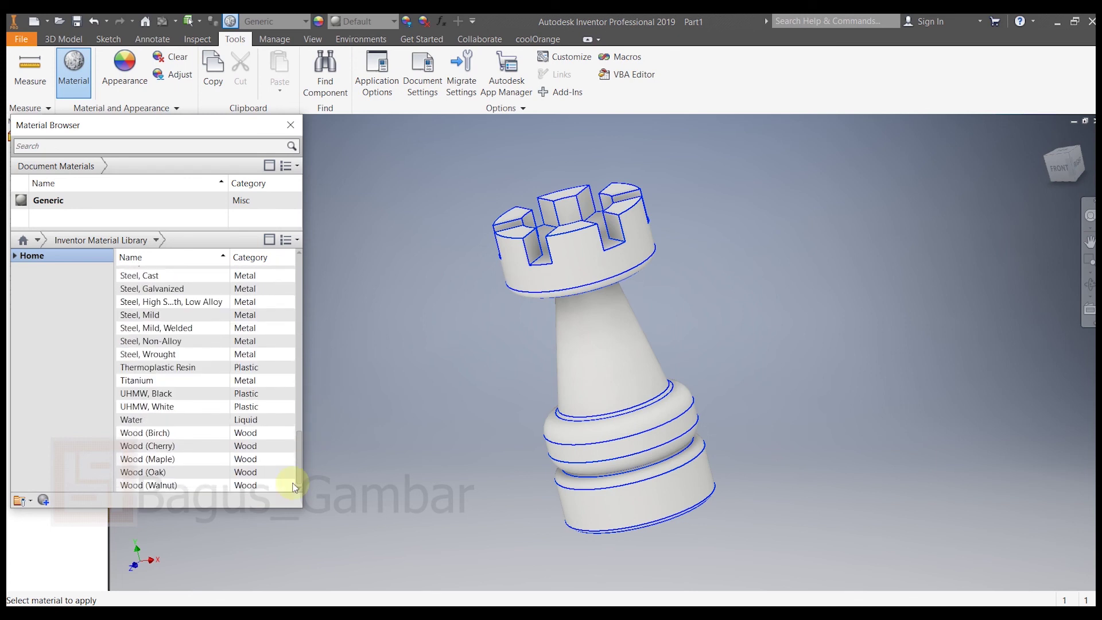
click(191, 474)
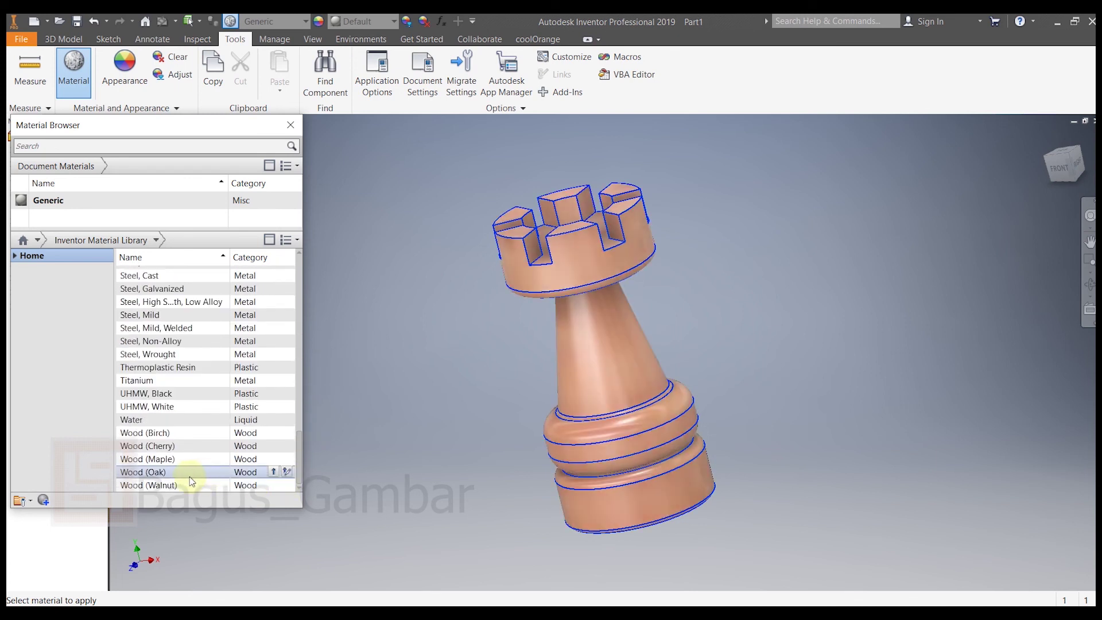
click(273, 472)
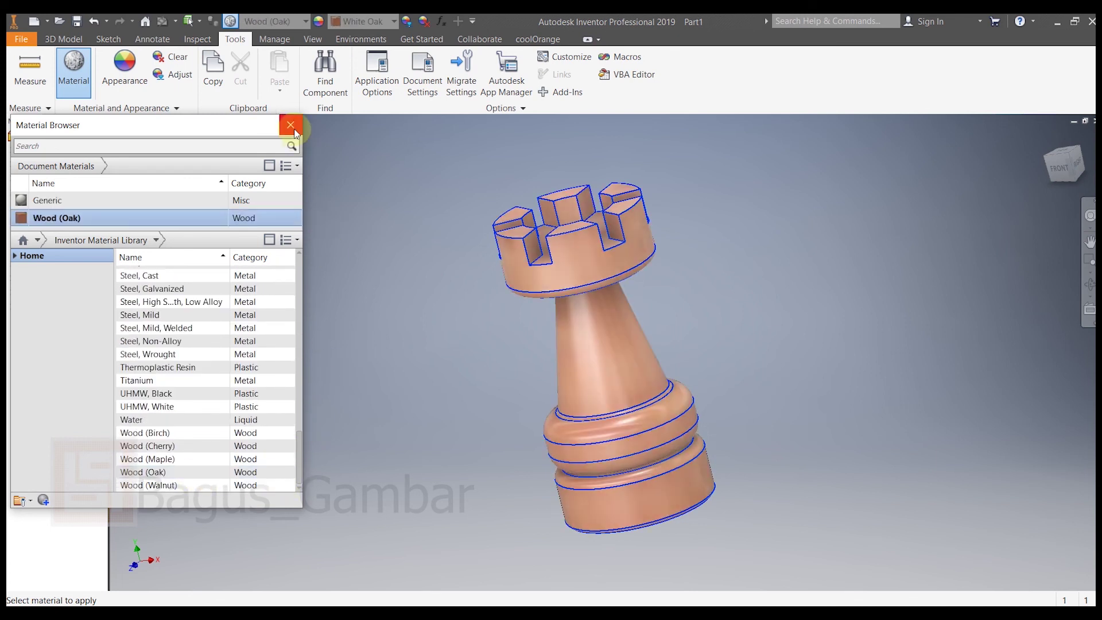
click(295, 131)
Step: Open the appearance library and select the whole rook for a new appearance
click(122, 72)
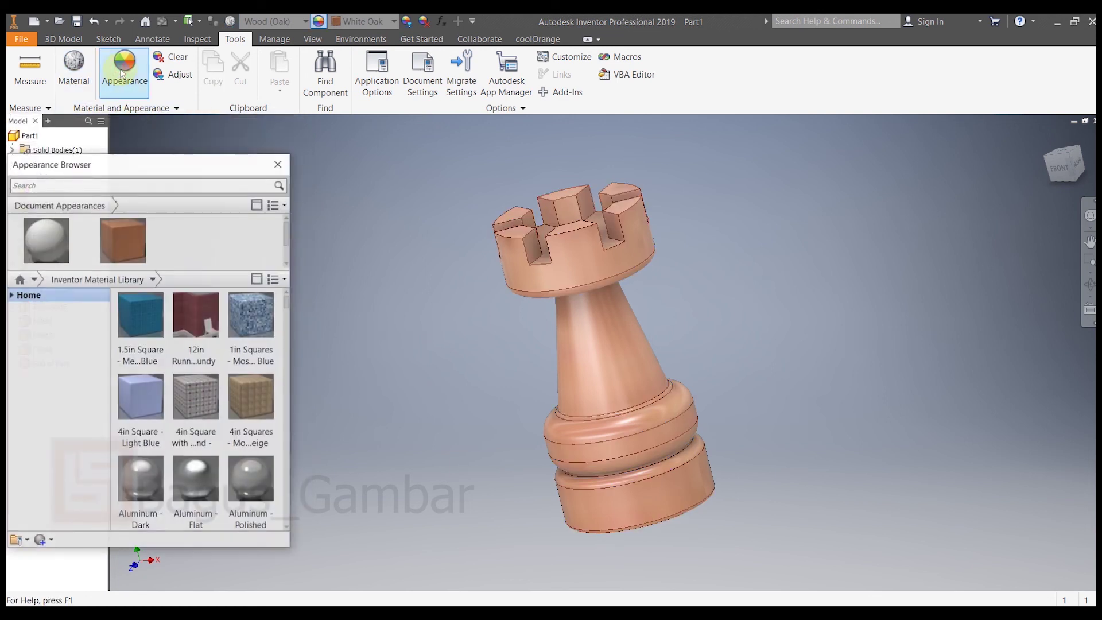
drag(840, 129, 411, 591)
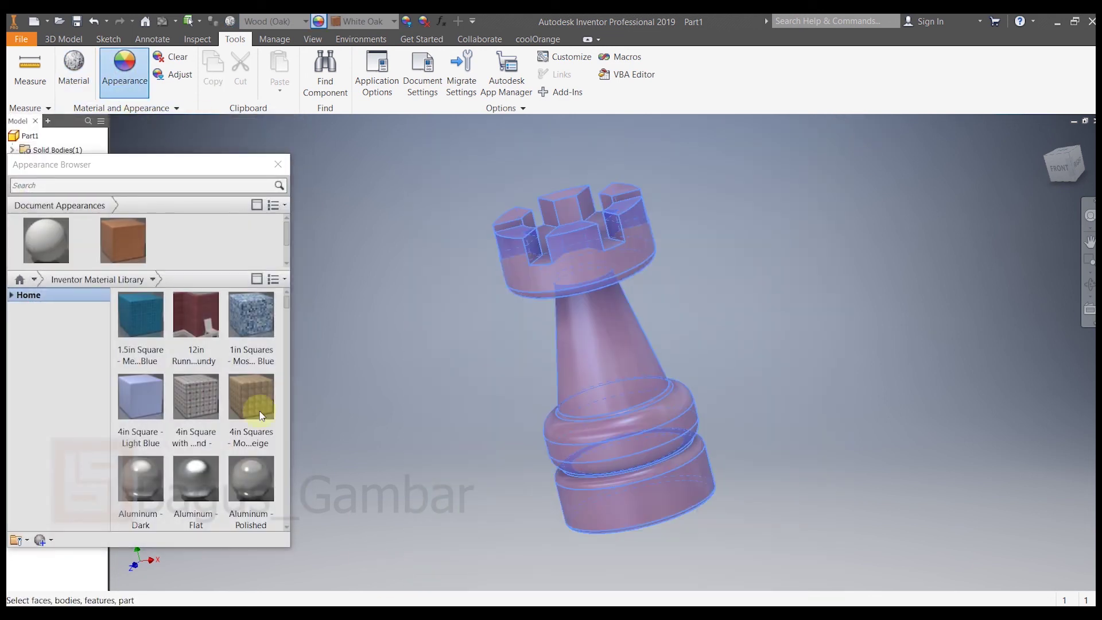